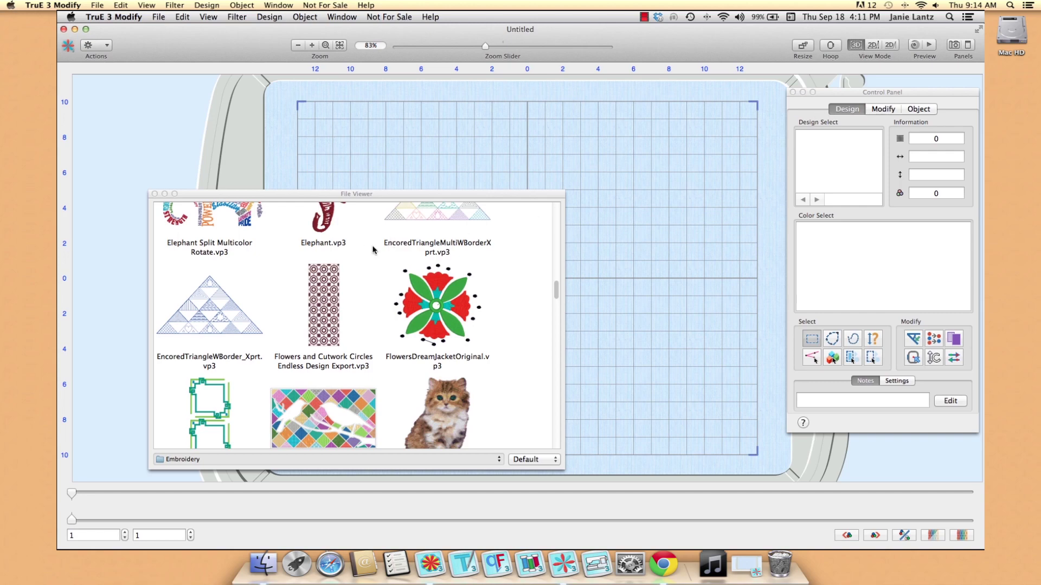
# Step: Load FlowersDreamJacketOriginal.vp3 from the File Viewer onto the hoop
pyautogui.click(436, 301)
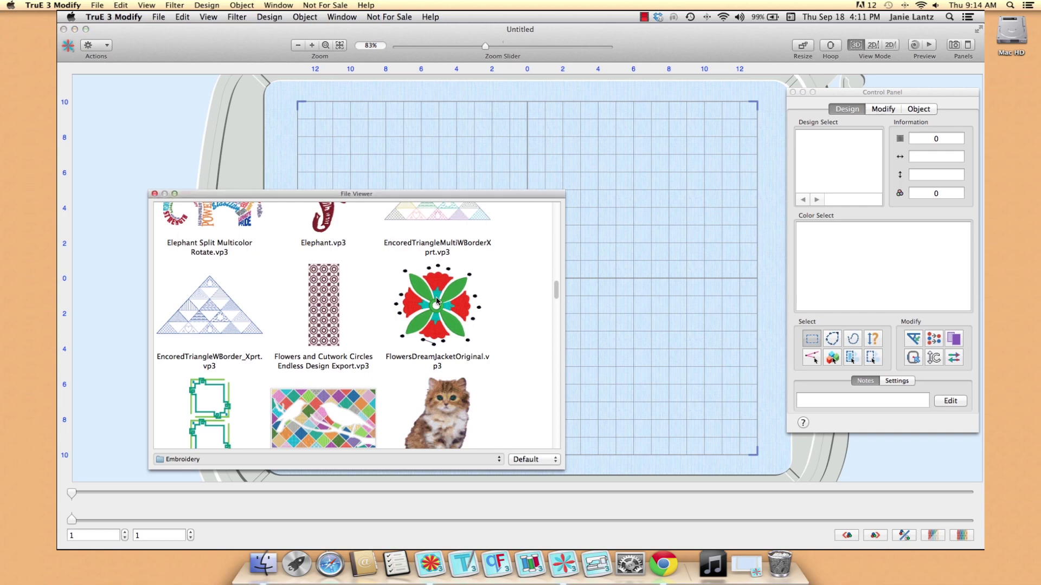
pyautogui.doubleClick(464, 301)
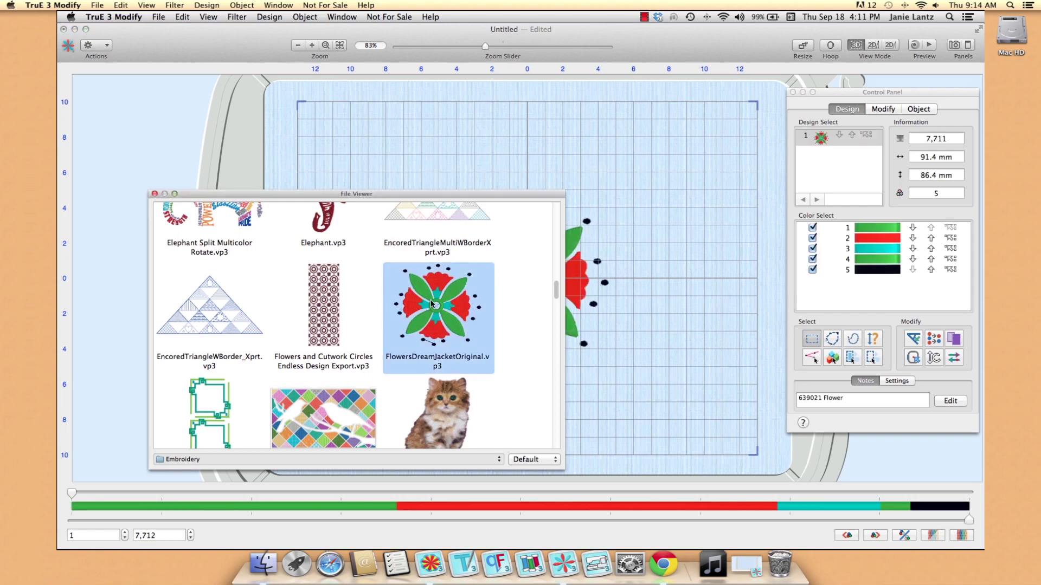
pyautogui.click(155, 193)
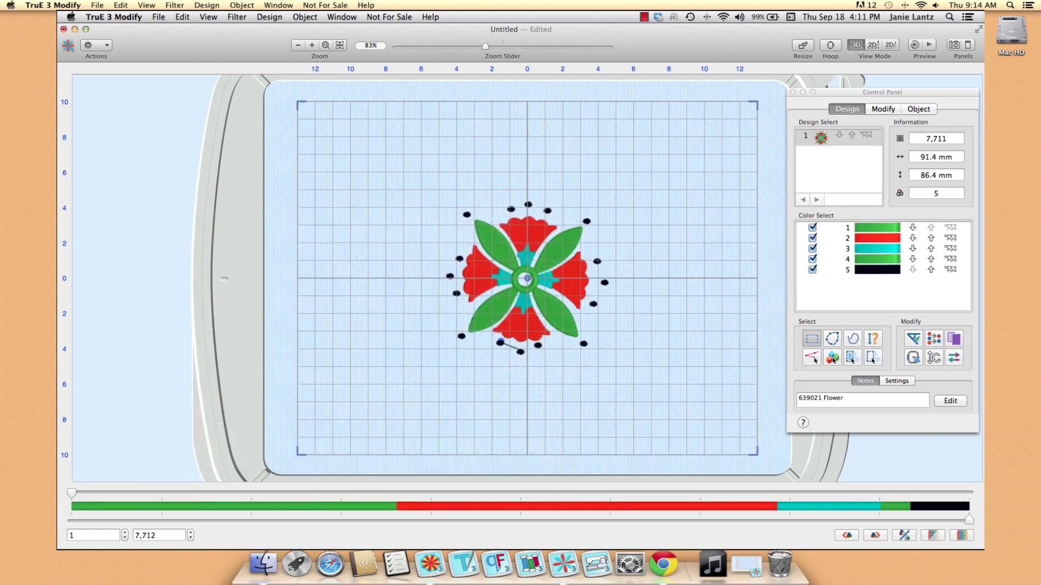
# Step: Inspect the flower design in the 3D preview at 179% zoom, tilted at an angle
pyautogui.click(918, 45)
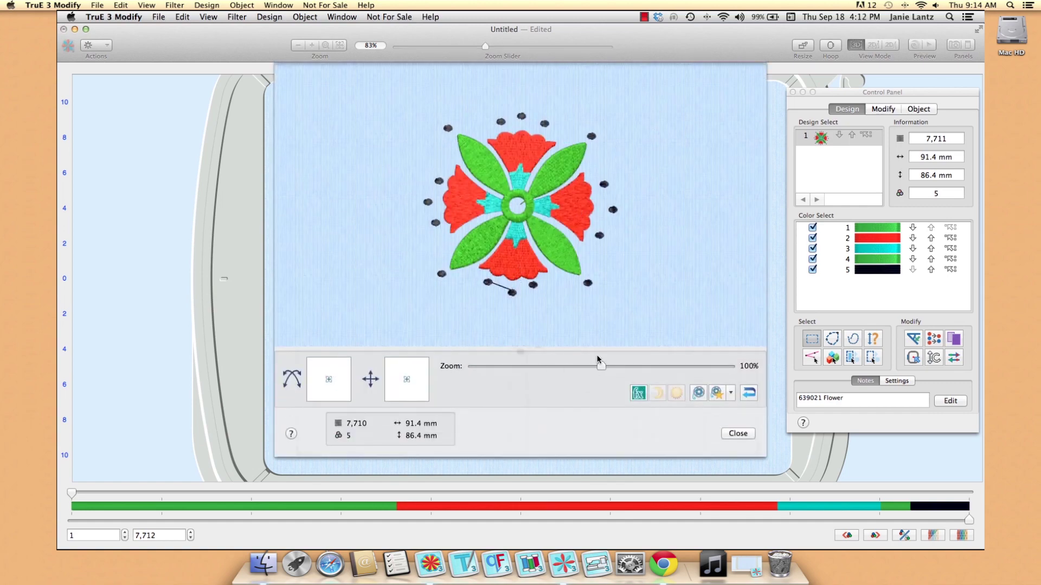
pyautogui.moveTo(601, 365); pyautogui.dragTo(663, 366)
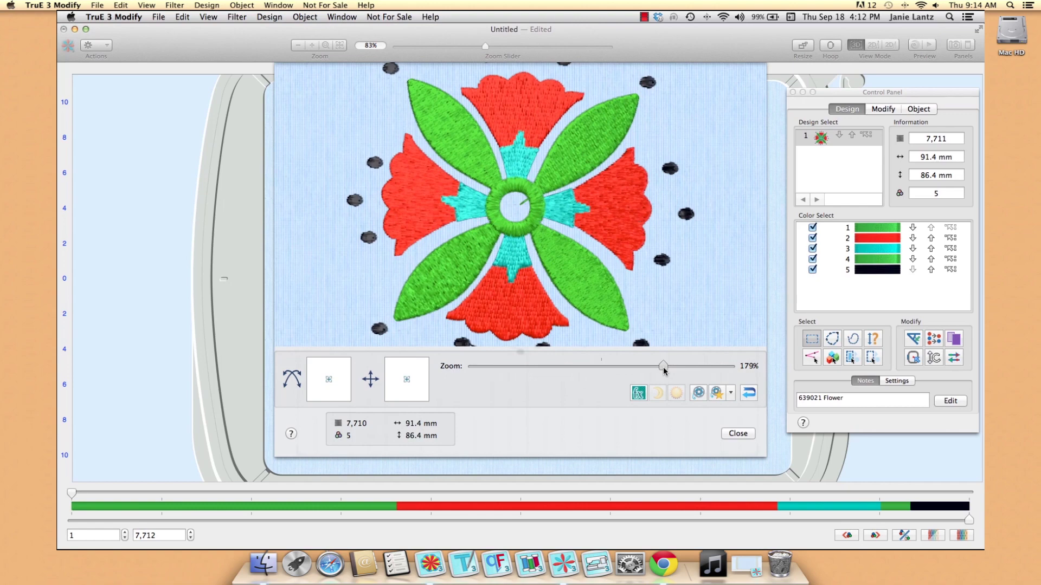
pyautogui.click(328, 383)
pyautogui.moveTo(327, 383); pyautogui.dragTo(344, 378)
pyautogui.click(744, 435)
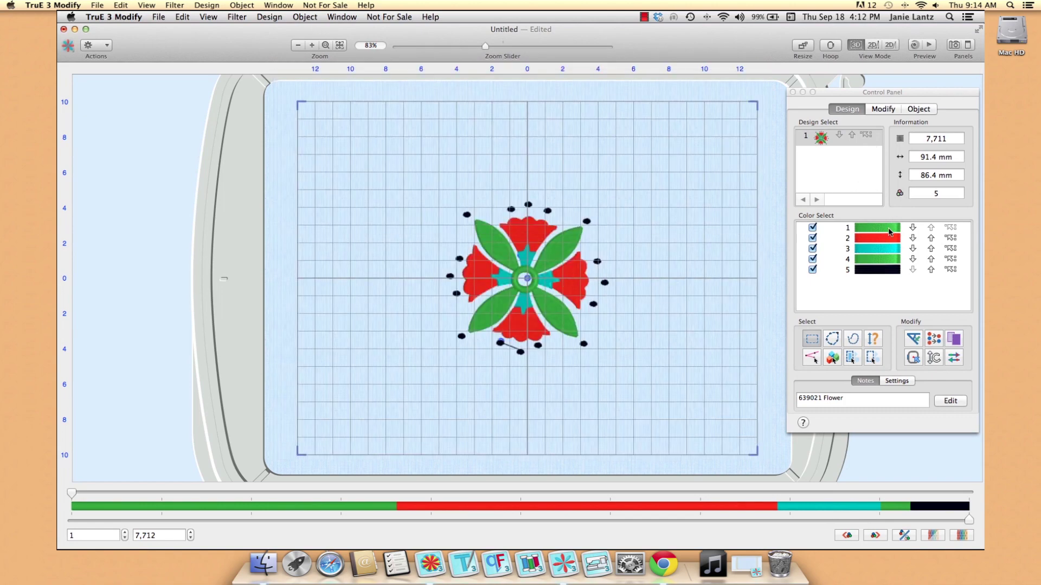
pyautogui.doubleClick(889, 232)
pyautogui.click(443, 86)
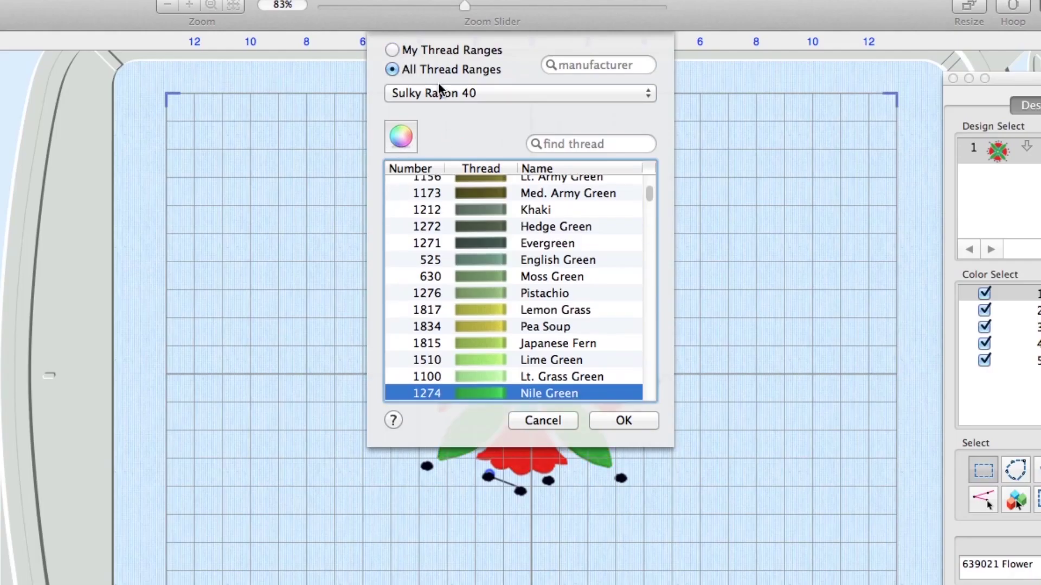
pyautogui.click(442, 92)
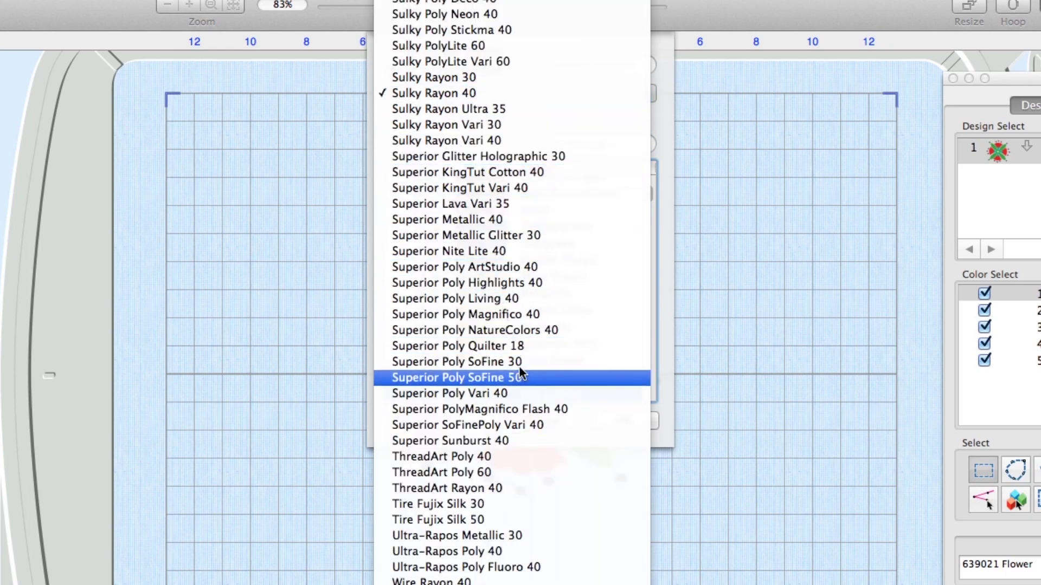
pyautogui.scroll(10, 548, 567)
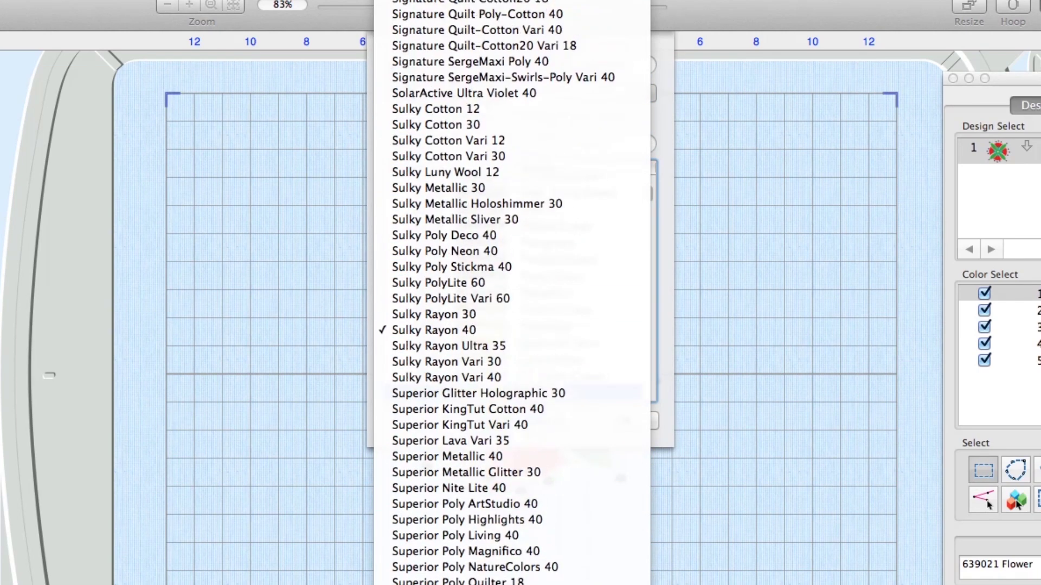
pyautogui.click(812, 161)
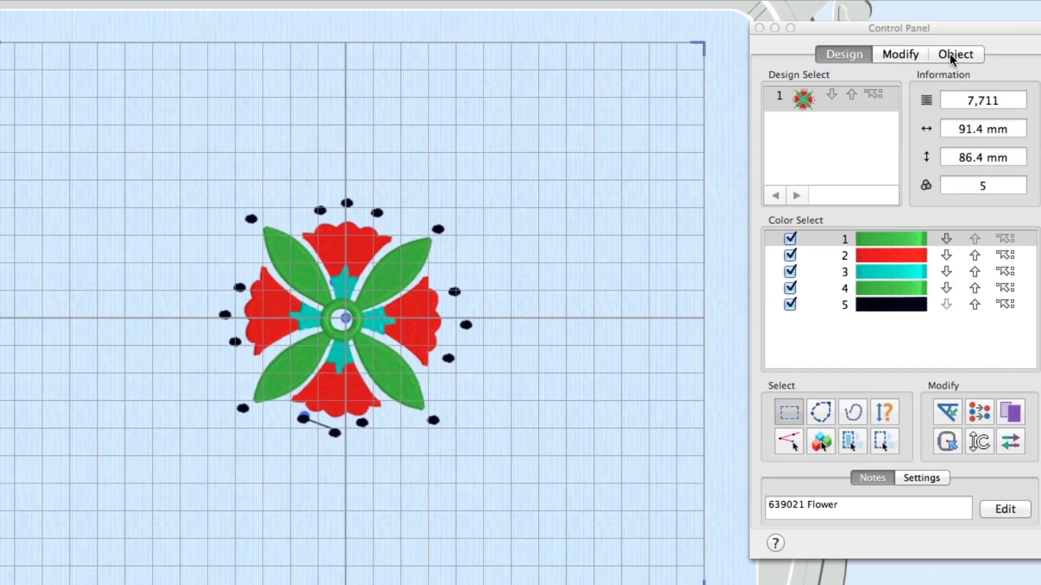
# Step: Select the right, bottom, left and top red petals and open their Pattern Fill properties
pyautogui.click(951, 54)
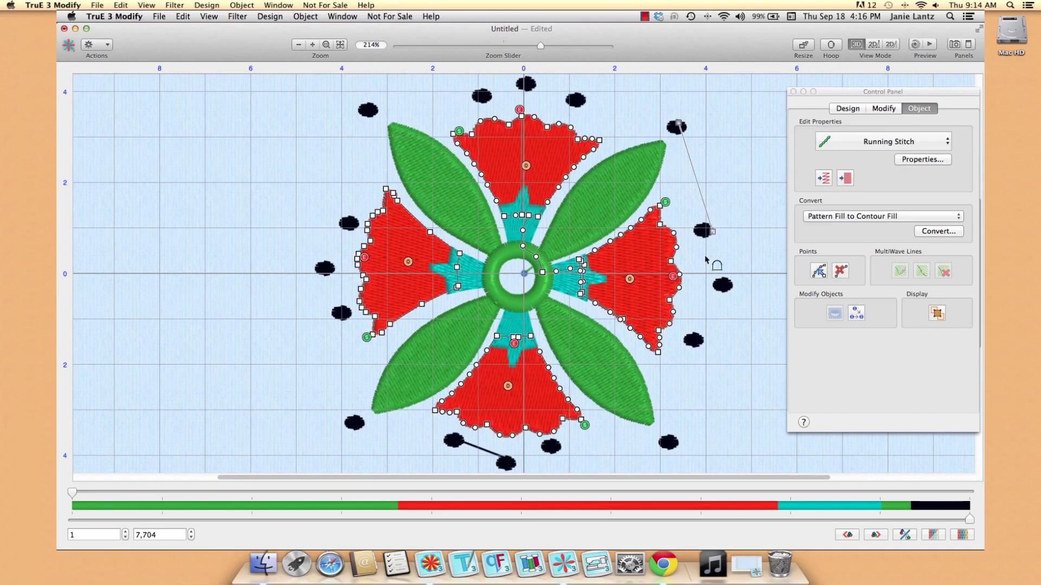
pyautogui.click(647, 302)
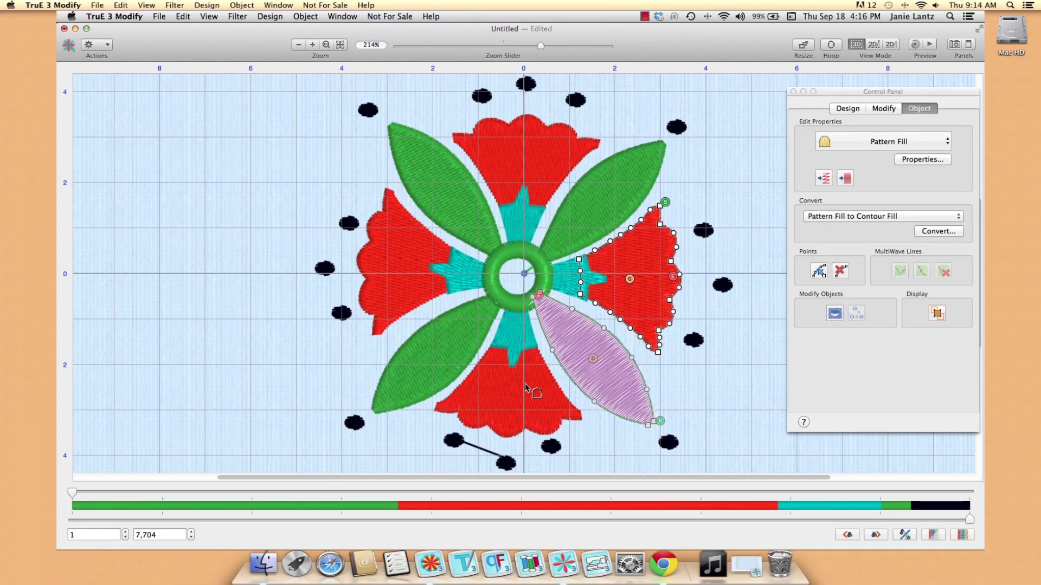
pyautogui.keyDown('shift'); pyautogui.click(494, 415); pyautogui.keyUp('shift')
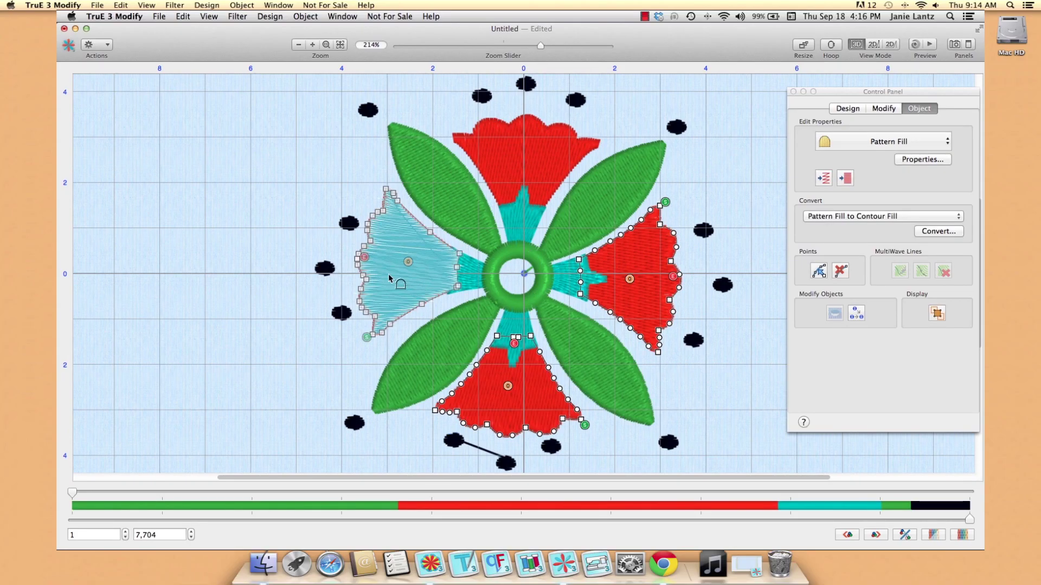
pyautogui.keyDown('shift'); pyautogui.click(404, 282); pyautogui.keyUp('shift')
pyautogui.keyDown('shift'); pyautogui.click(480, 162); pyautogui.keyUp('shift')
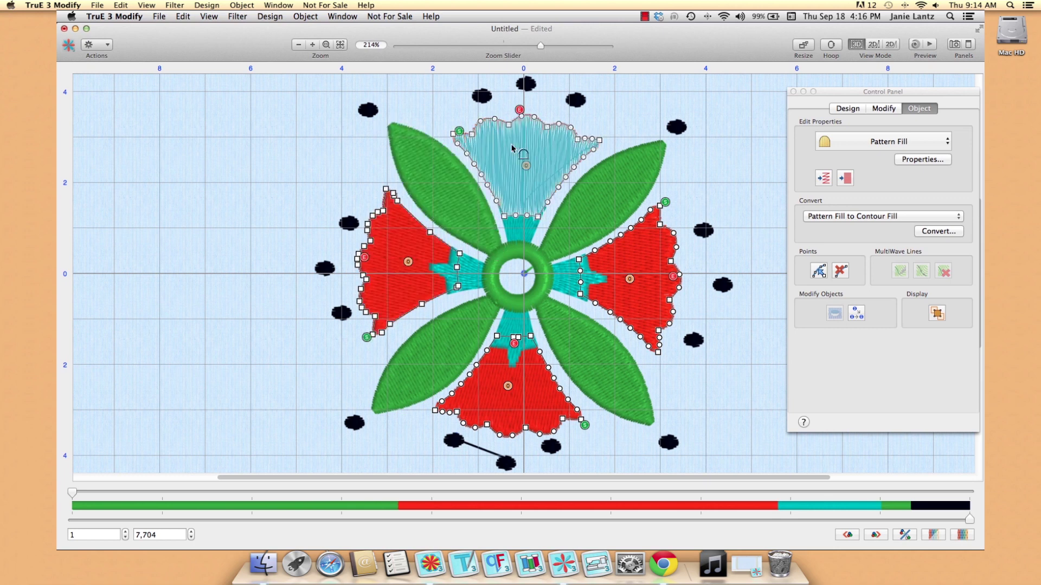
pyautogui.click(933, 160)
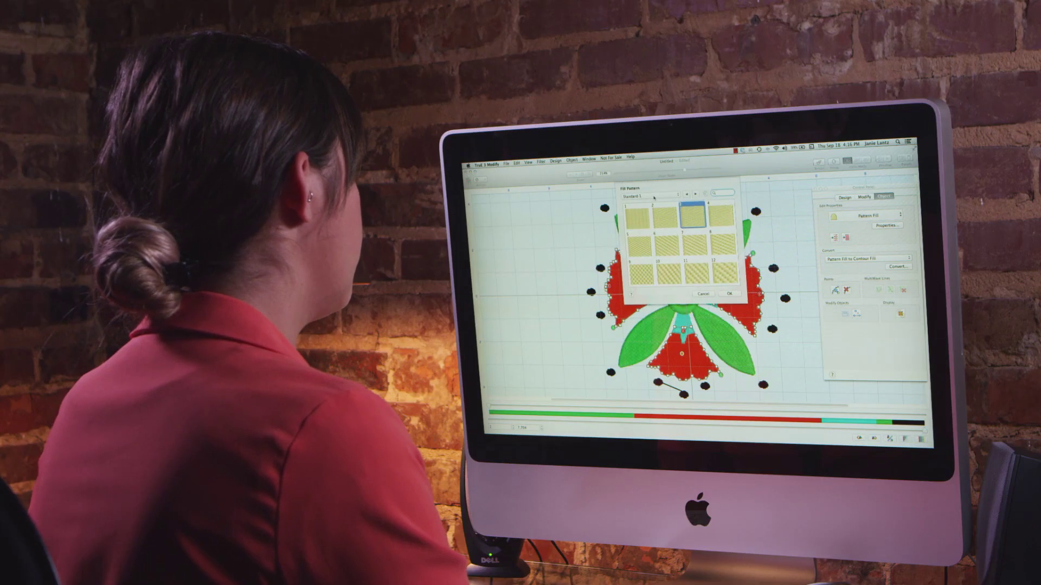
# Step: Fill the four red petals with pattern 157 from the Plants & Flowers 1 set
pyautogui.click(654, 198)
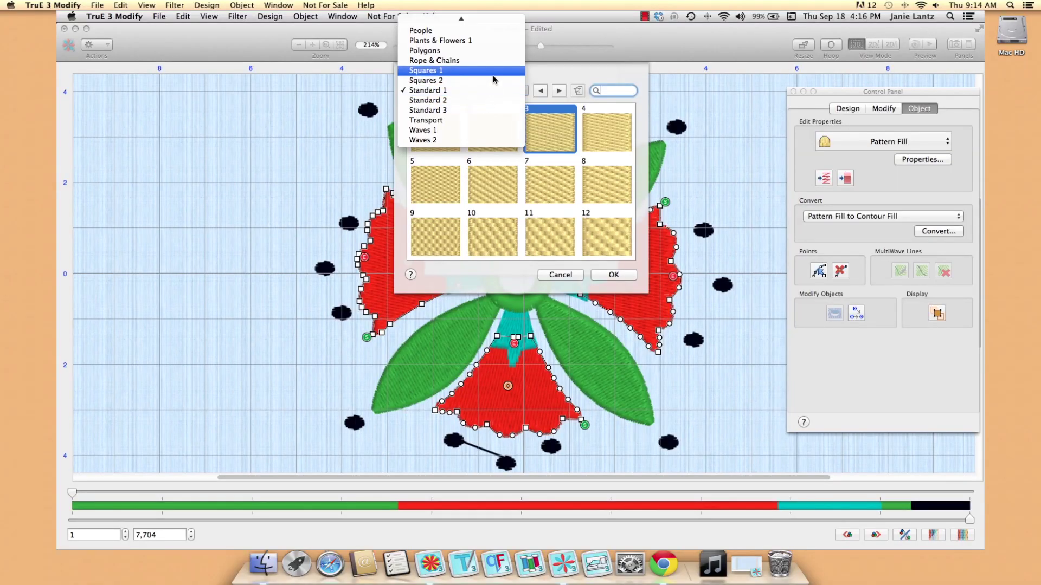
pyautogui.click(473, 43)
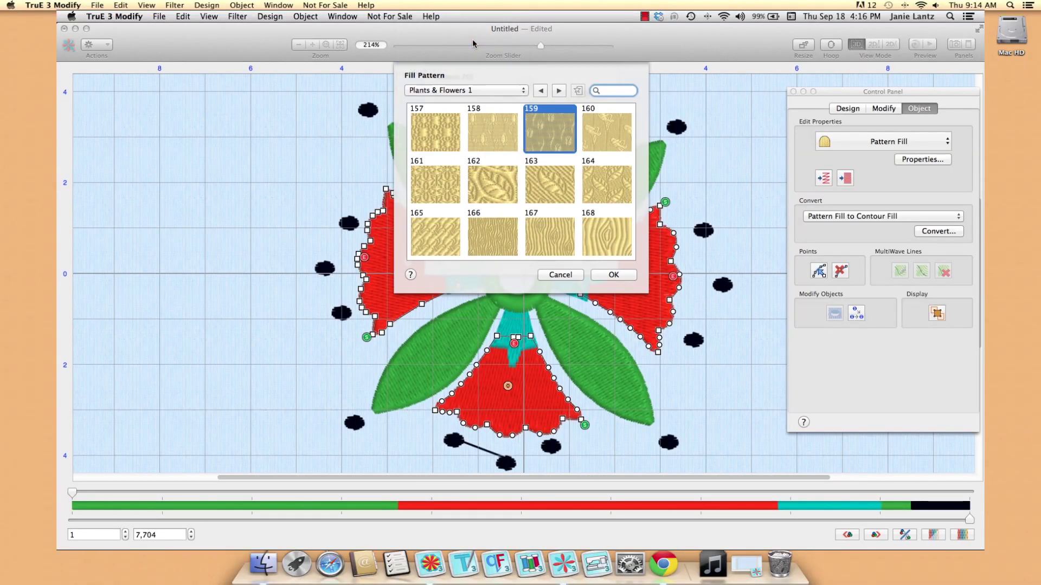
pyautogui.click(435, 136)
pyautogui.click(626, 277)
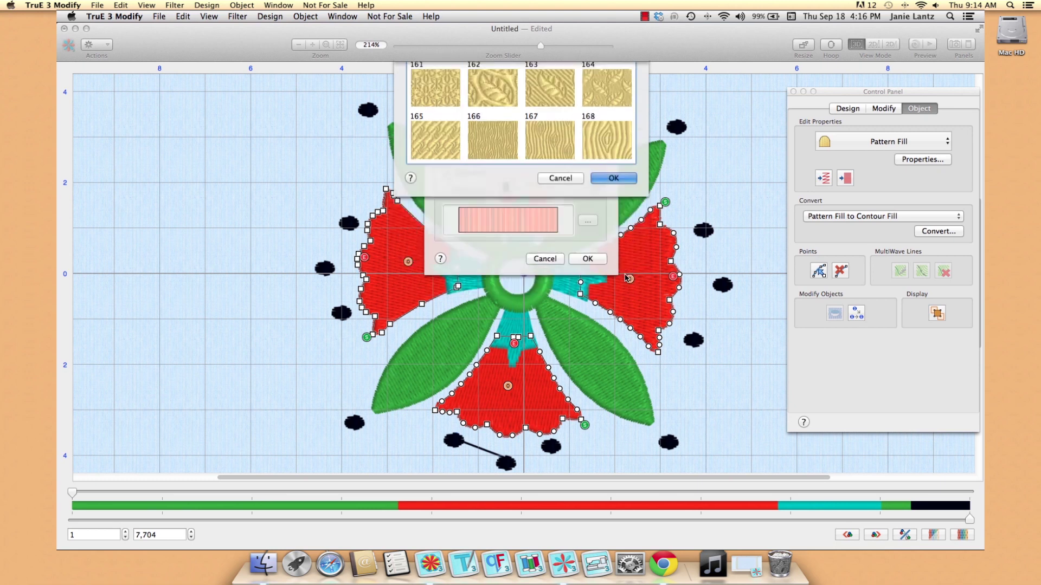
pyautogui.click(586, 260)
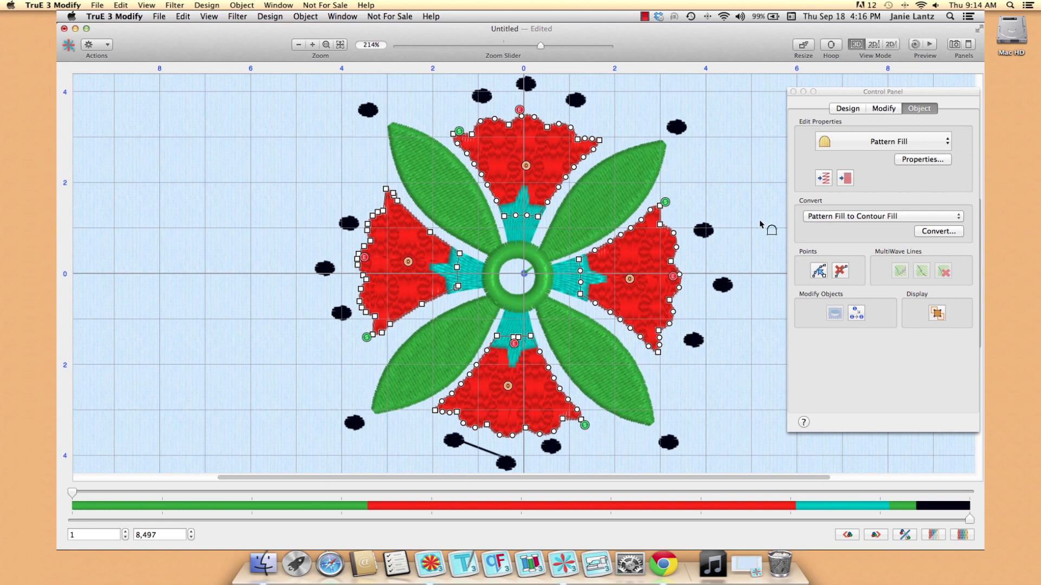
# Step: Lighten the top red petal's pattern fill density by two steps
pyautogui.click(959, 218)
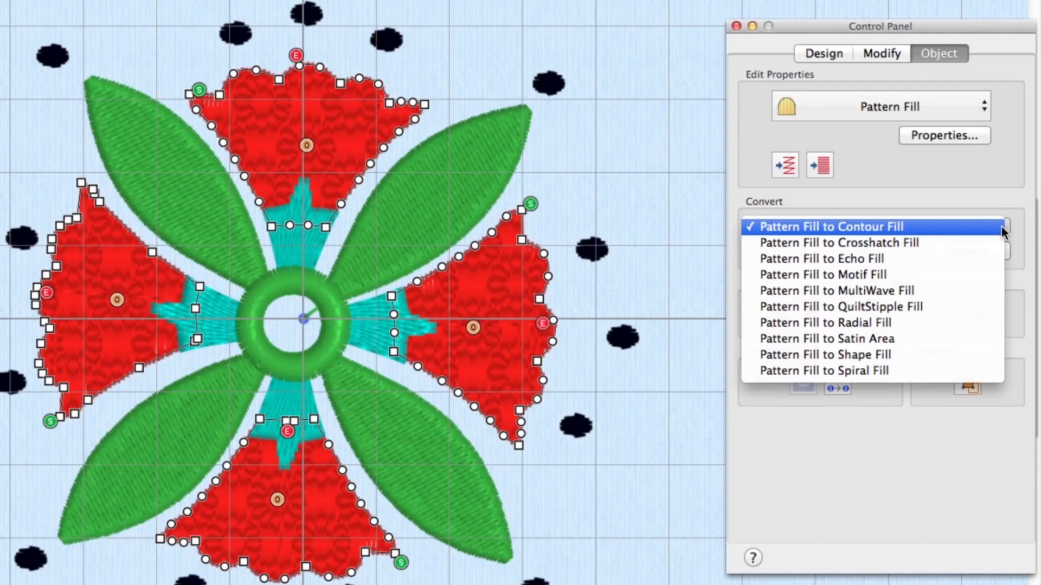
pyautogui.press('Escape')
pyautogui.click(645, 291)
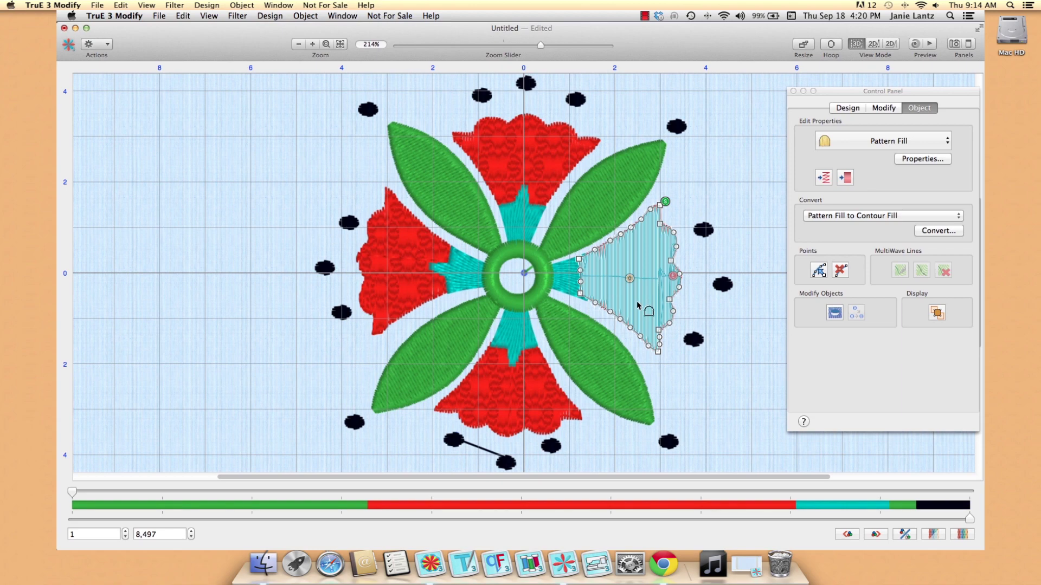
pyautogui.click(545, 163)
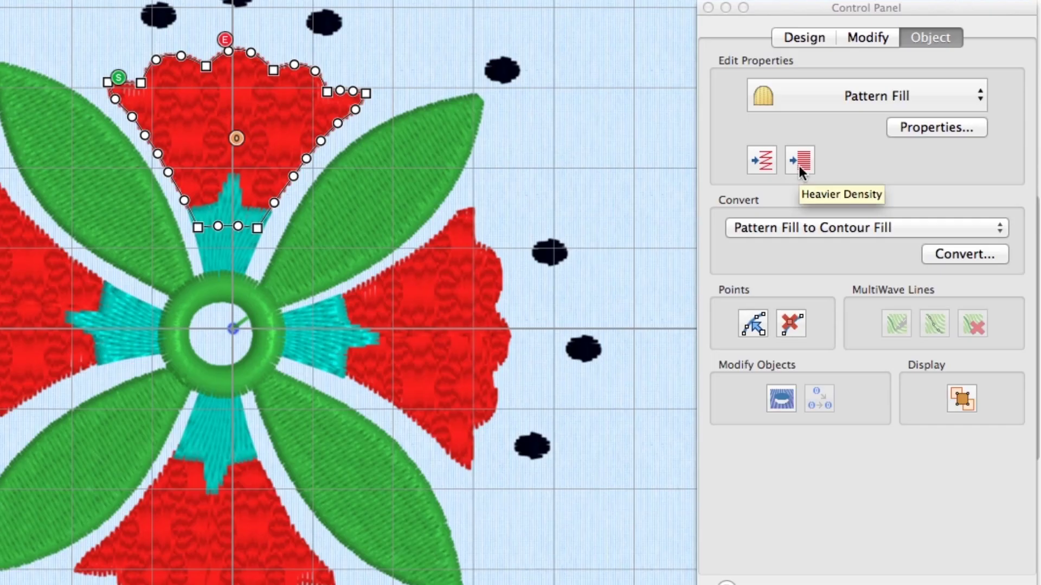
pyautogui.click(766, 165)
pyautogui.click(765, 165)
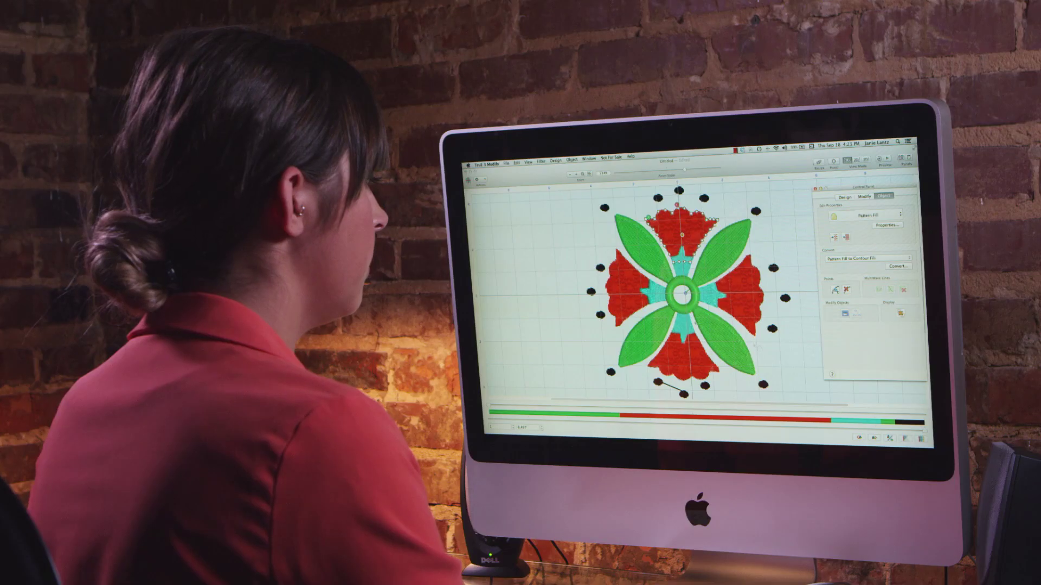
pyautogui.click(718, 345)
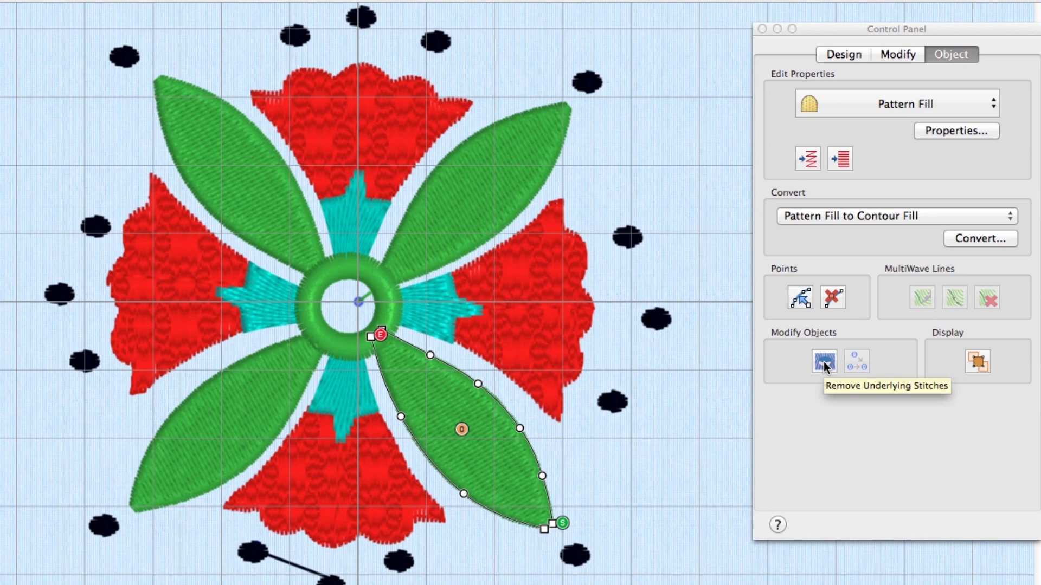
pyautogui.click(182, 15)
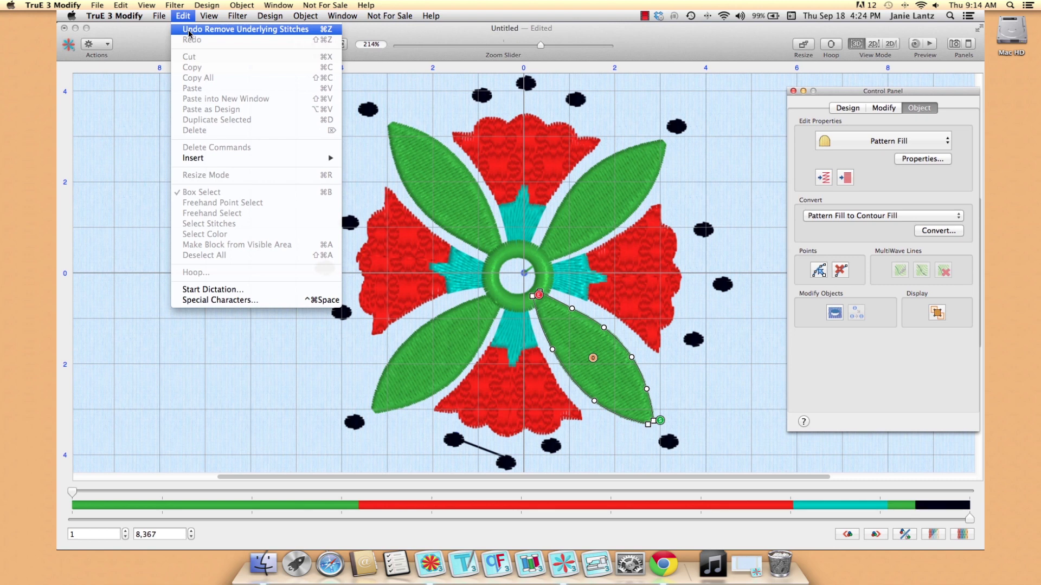
pyautogui.click(188, 30)
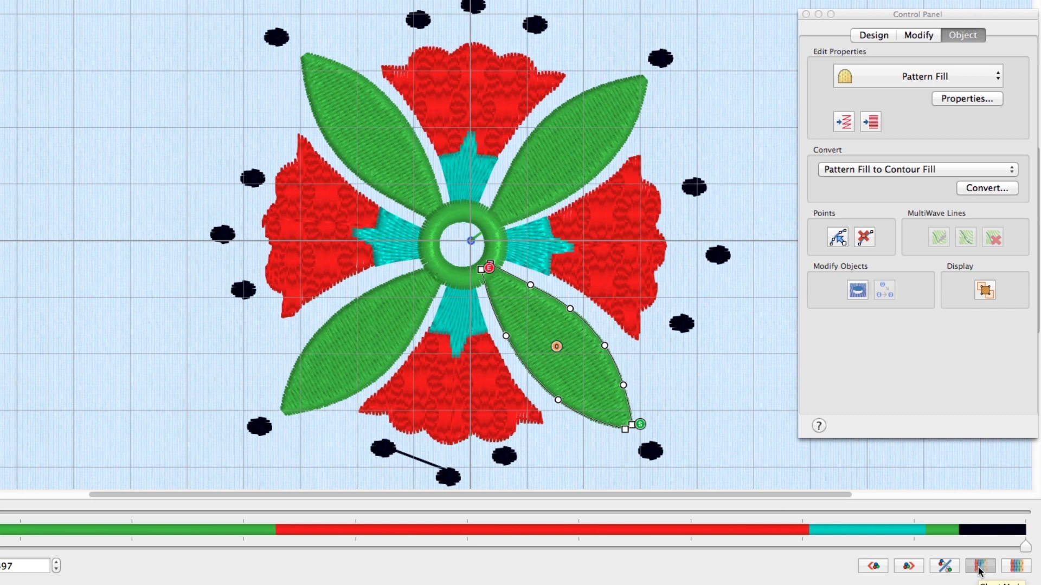
# Step: Finish converting the four green leaves to Echo Fill and start the new Untitled 2 design
pyautogui.click(909, 567)
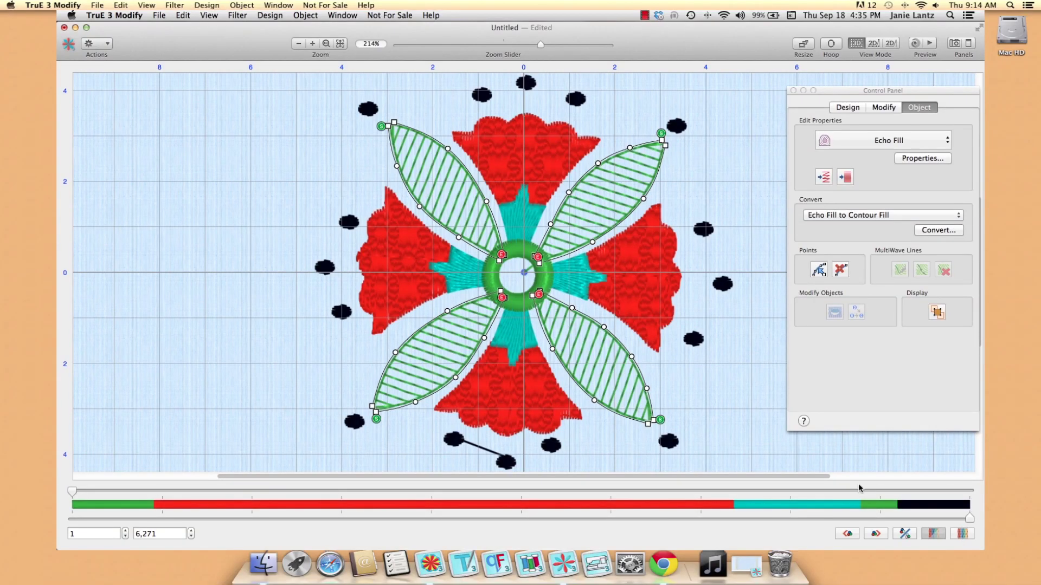
pyautogui.click(159, 15)
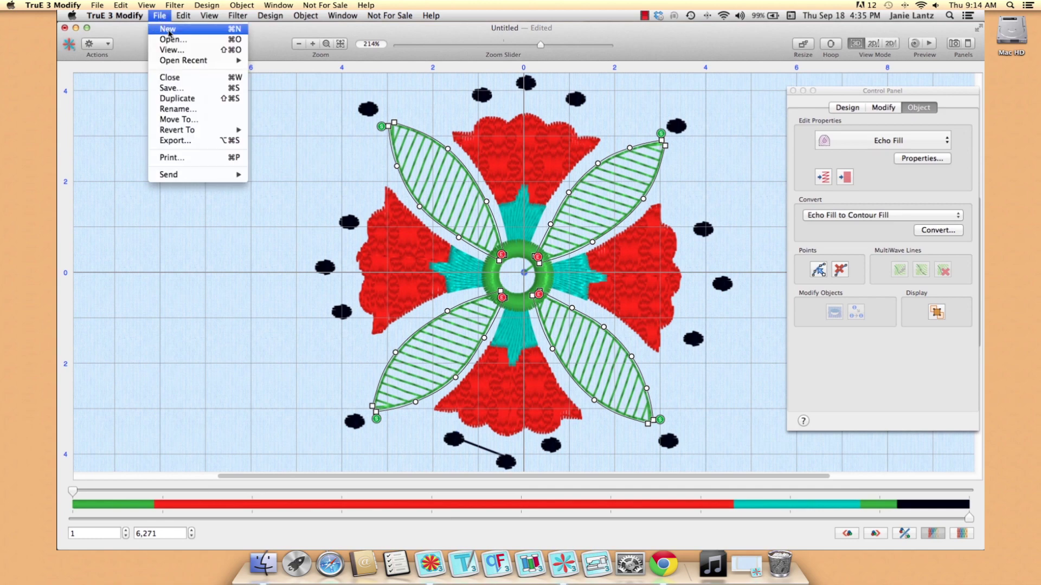
pyautogui.click(168, 33)
pyautogui.click(954, 44)
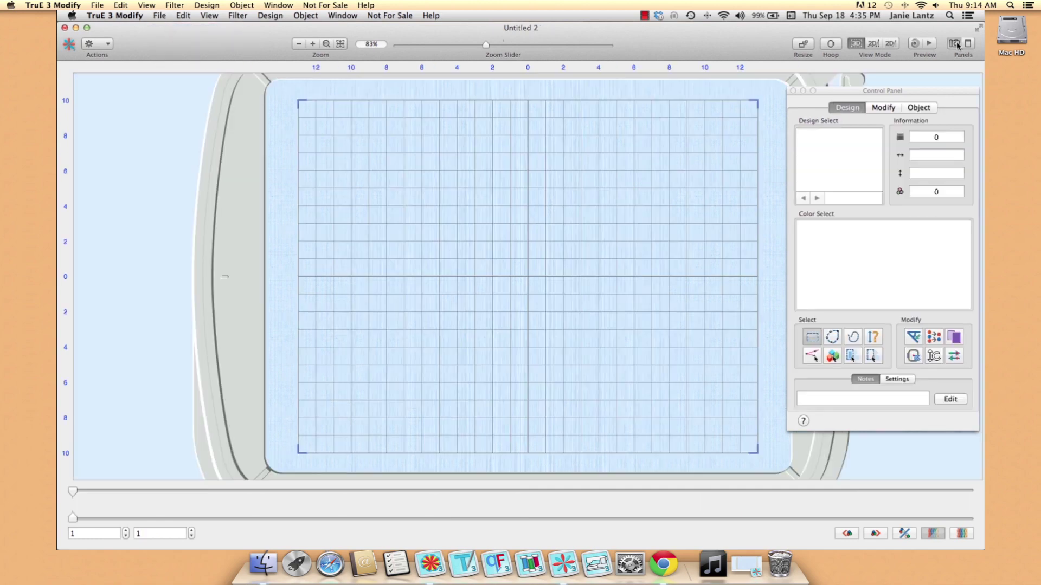
pyautogui.moveTo(557, 303); pyautogui.dragTo(556, 231)
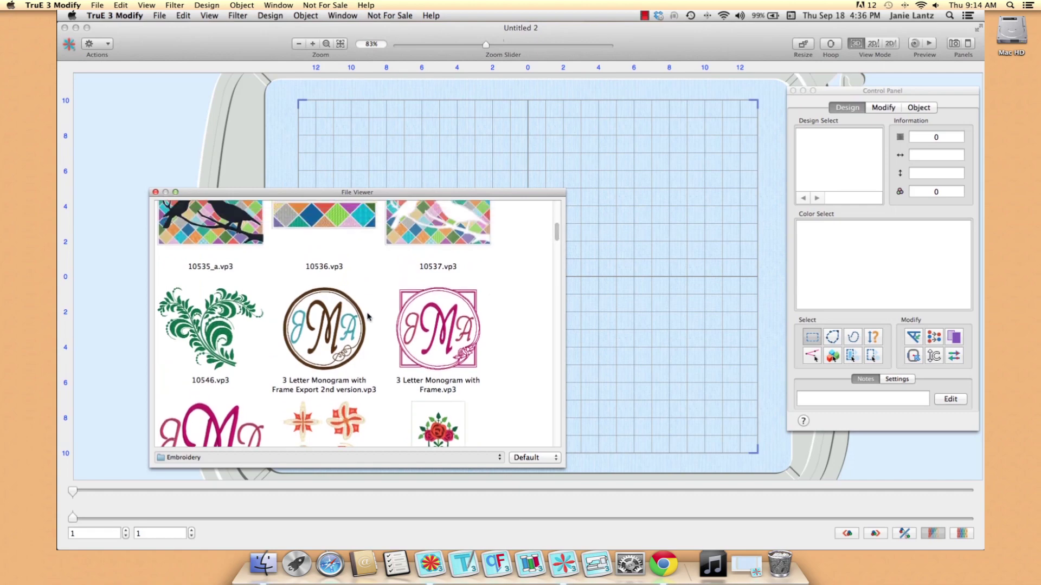
# Step: Load design 10546 and split it down to one leafy branch of 147.6 × 82.4 mm
pyautogui.doubleClick(217, 345)
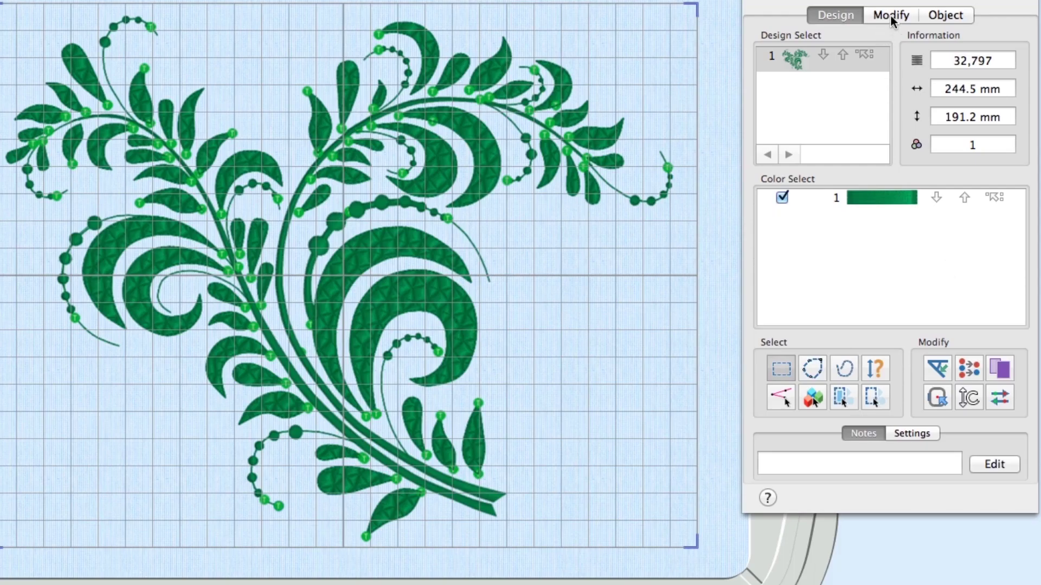
pyautogui.click(890, 15)
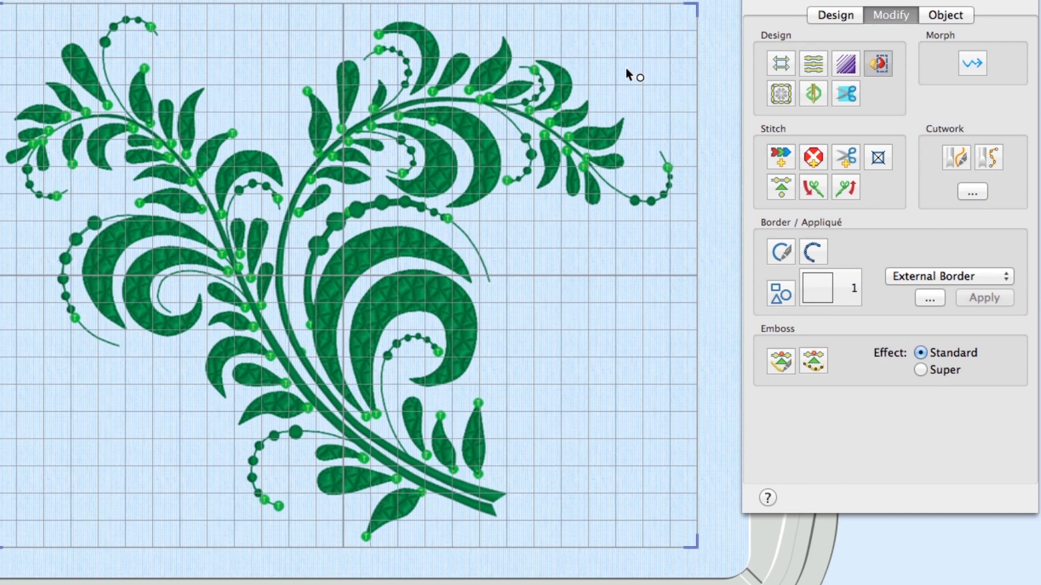
pyautogui.click(610, 41)
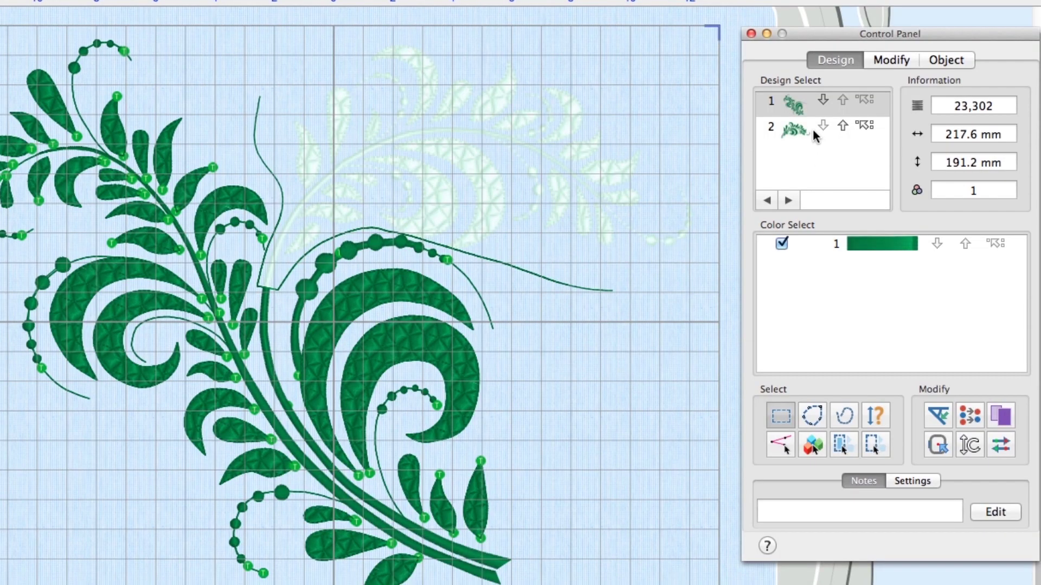
pyautogui.click(796, 129)
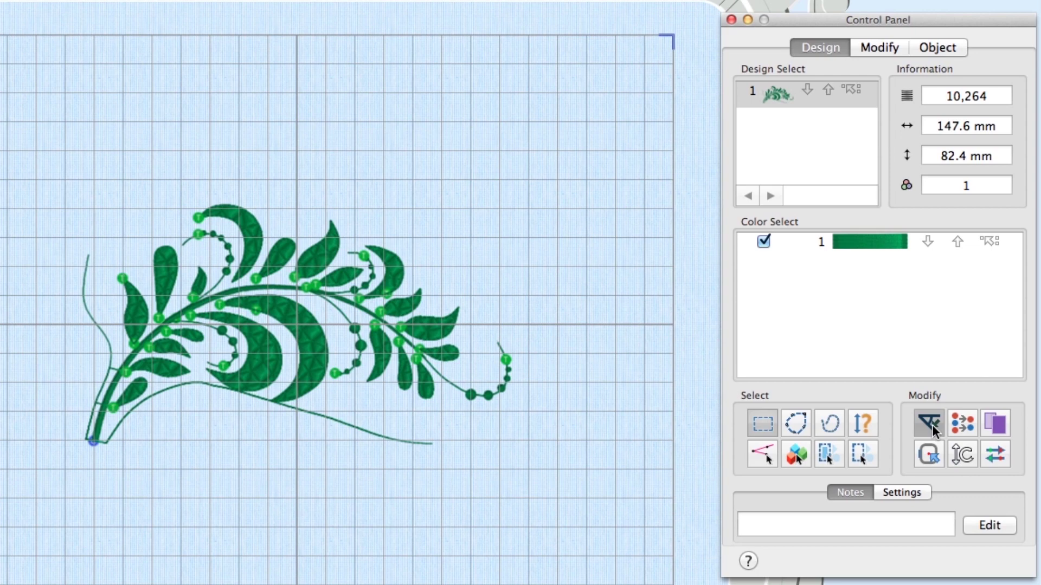
# Step: Rotate the green branch design with the Modify tab's Rotate button
pyautogui.click(932, 425)
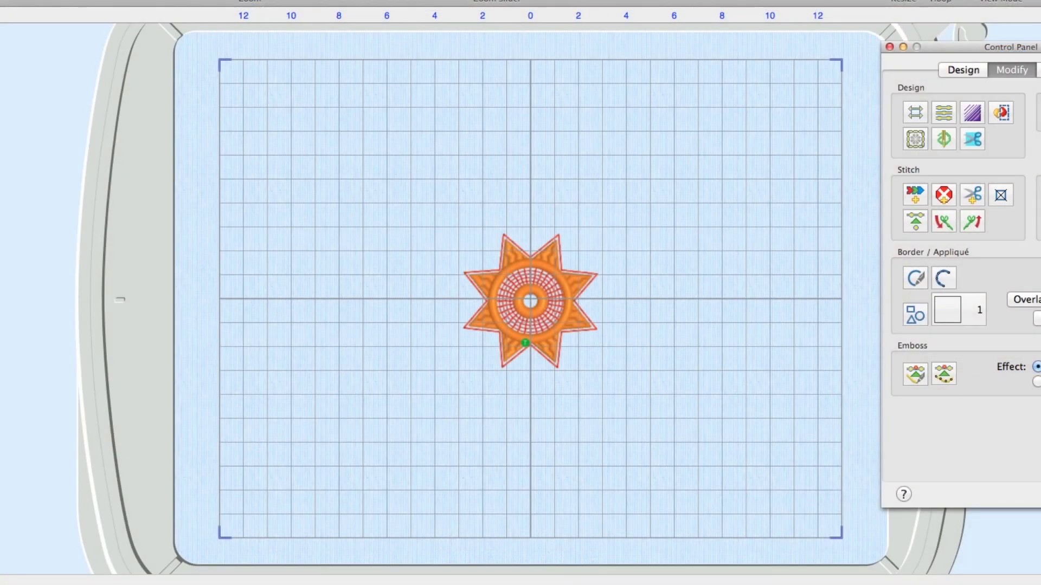
# Step: Zoom in on the star and trace a freehand appliqué outline around the inner lattice circle
pyautogui.moveTo(531, 1); pyautogui.dragTo(575, 1)
pyautogui.click(953, 281)
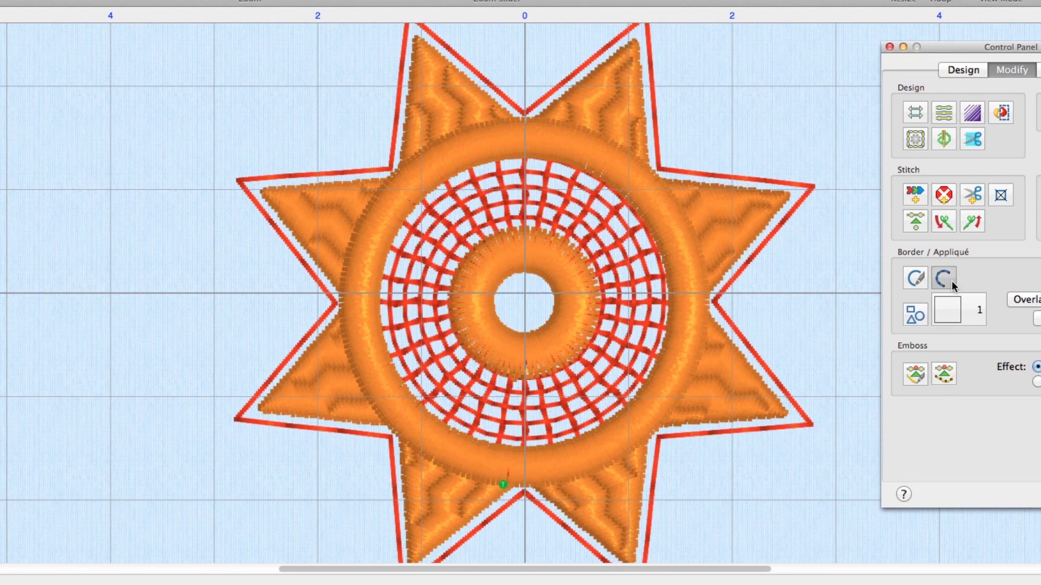
pyautogui.click(611, 187)
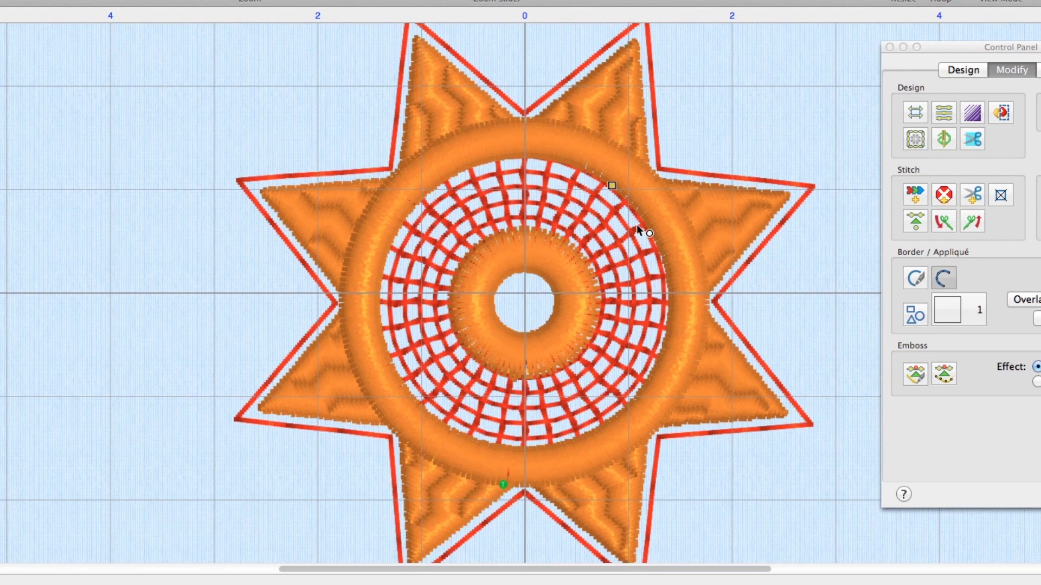
pyautogui.click(665, 266)
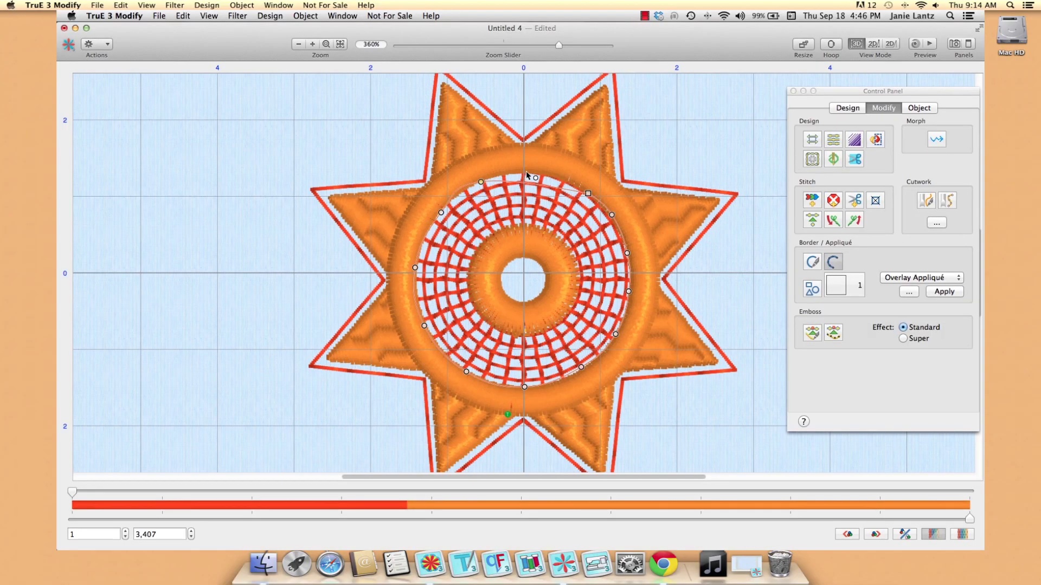
pyautogui.click(526, 172)
pyautogui.click(559, 176)
# Step: Use the Running Stitch–Stop–Double Stitch appliqué method with a Paprika satin border thread
pyautogui.click(910, 293)
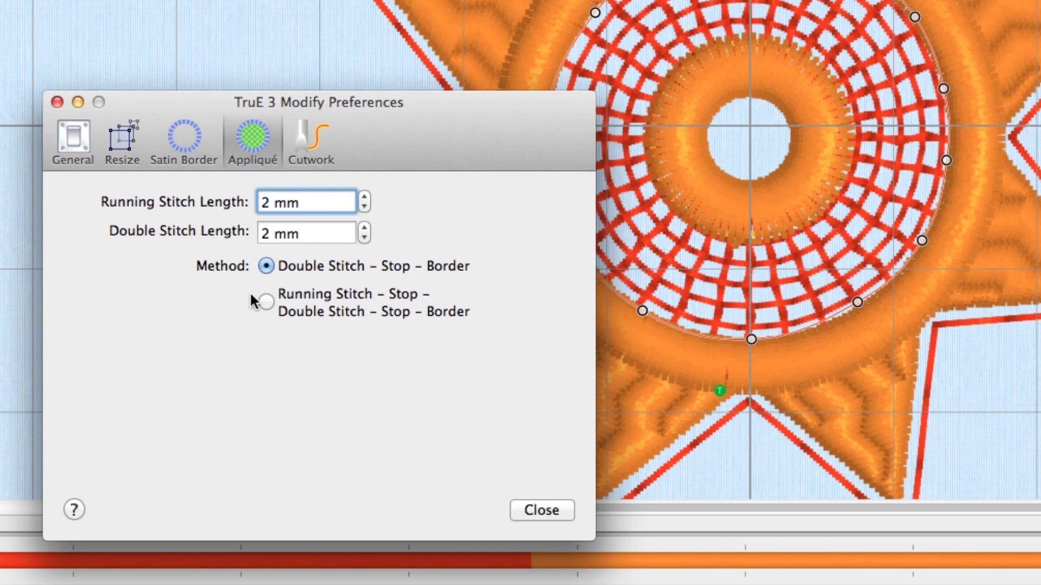
pyautogui.click(265, 367)
pyautogui.click(184, 140)
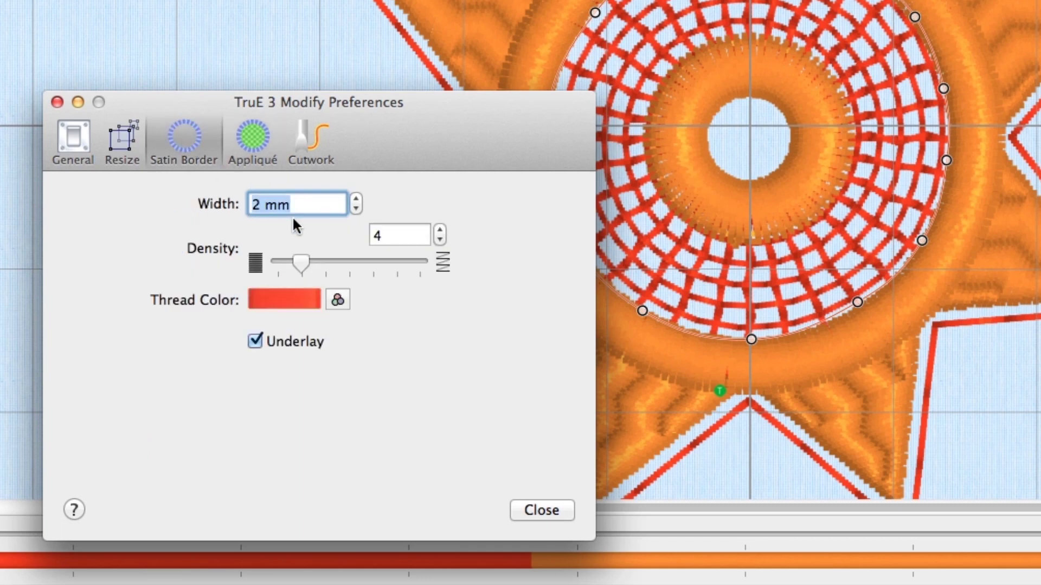
pyautogui.click(313, 206)
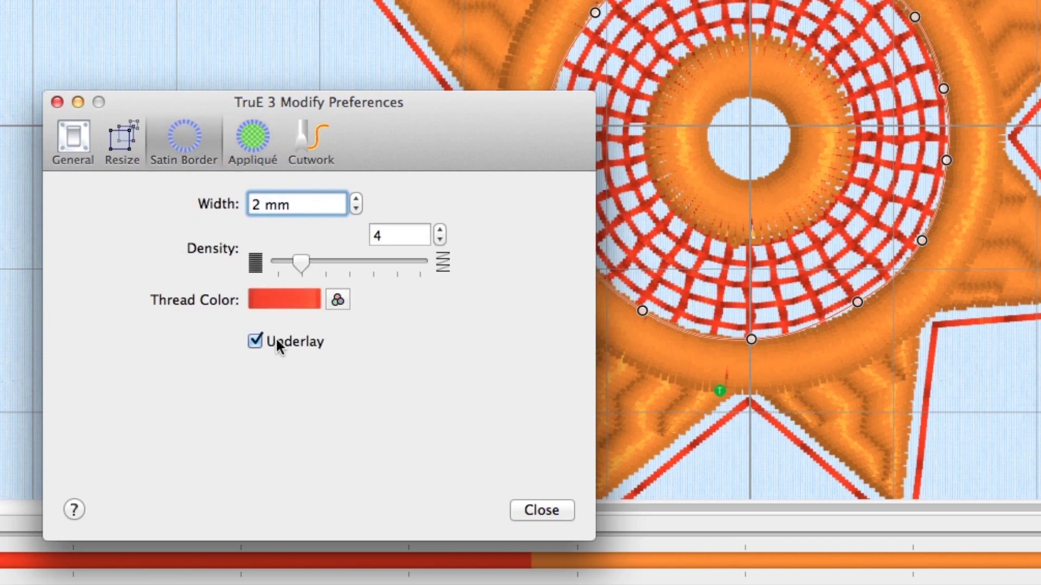
pyautogui.click(337, 301)
pyautogui.click(337, 556)
pyautogui.click(414, 471)
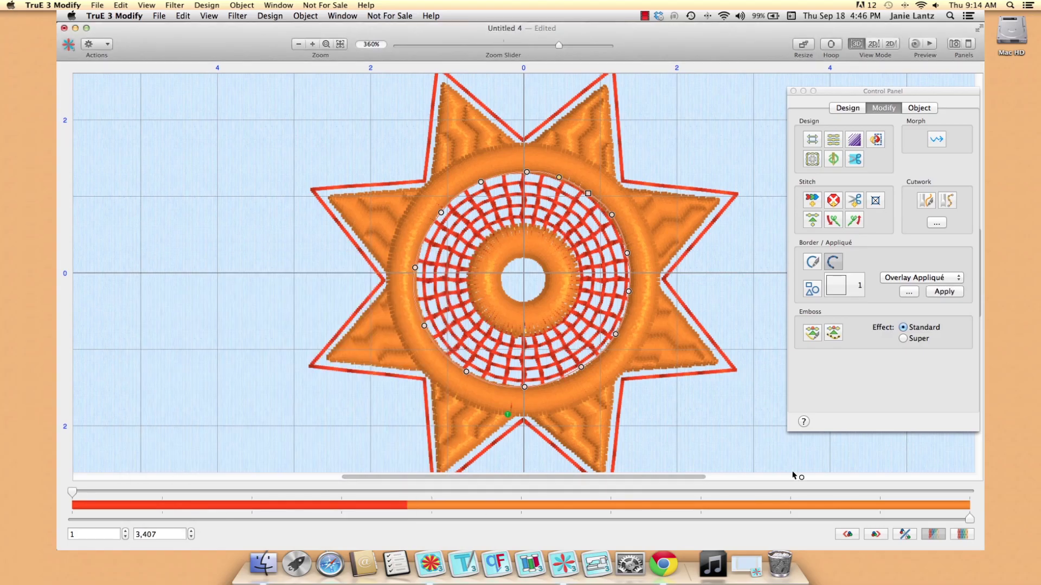
# Step: Apply the red satin ring around the lattice circle, then review the Cutwork preferences
pyautogui.click(943, 292)
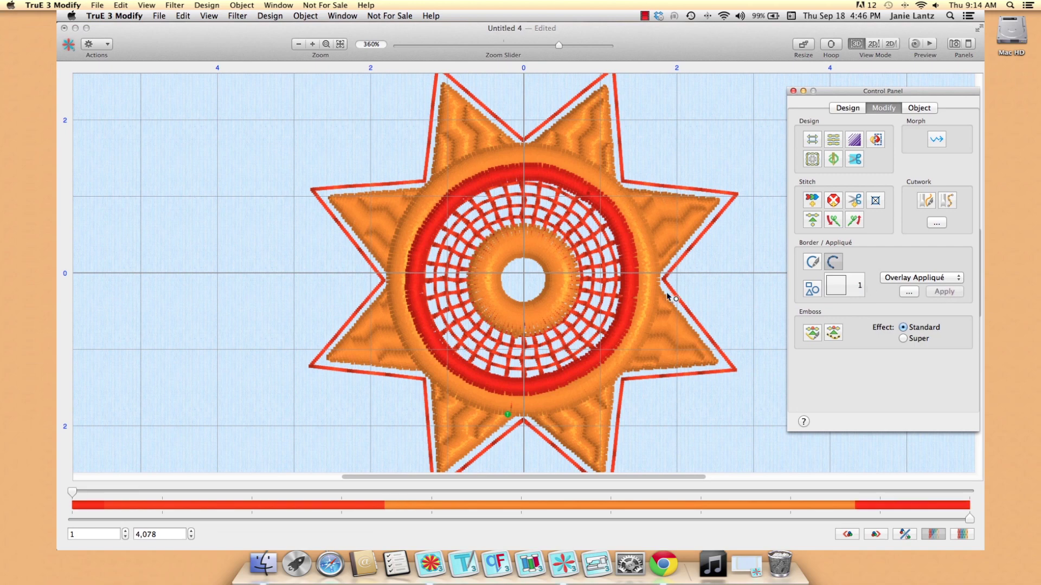
pyautogui.rightClick(698, 289)
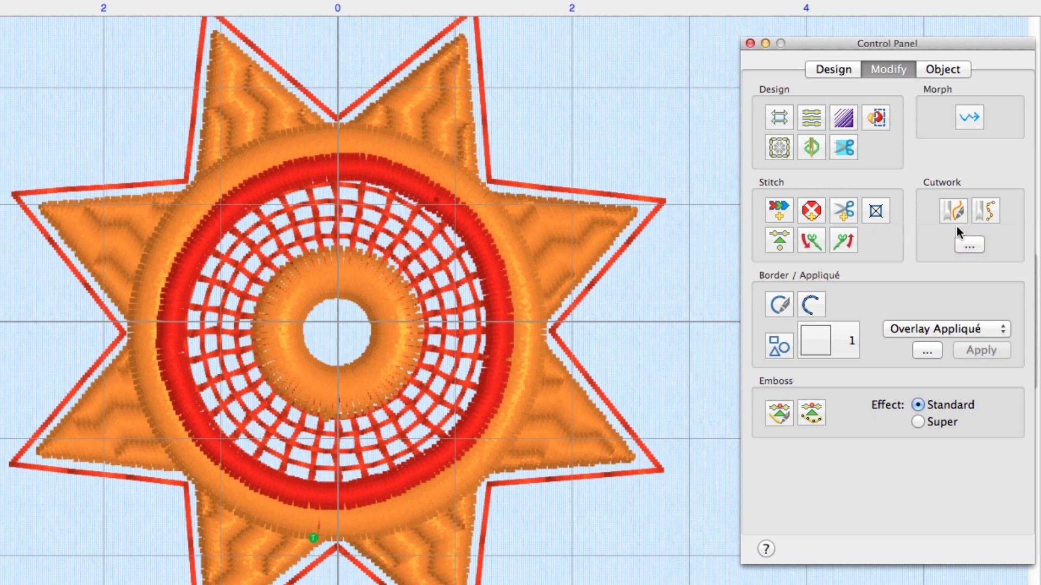
pyautogui.click(968, 245)
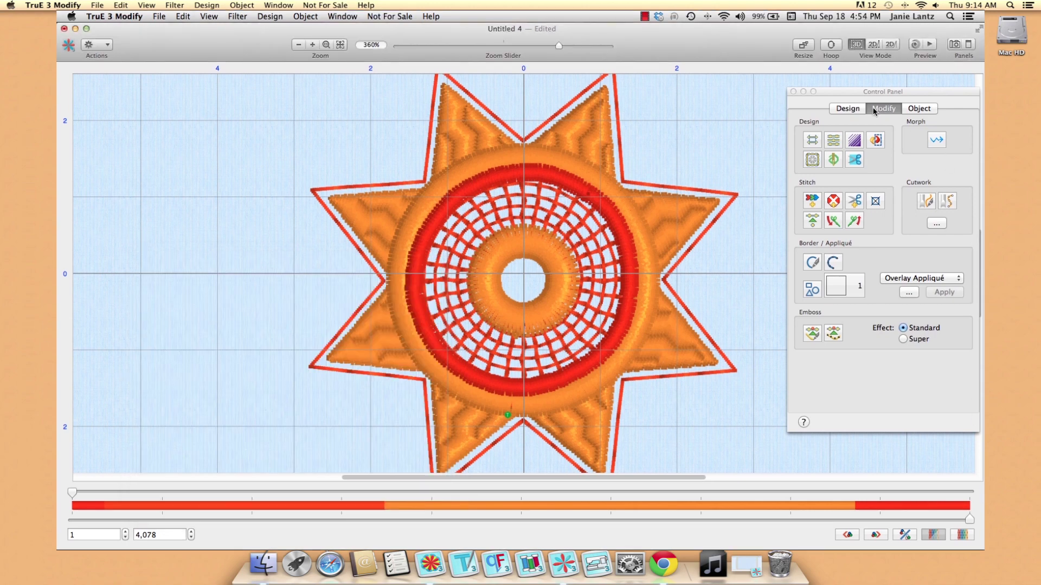
# Step: Check the star's stitch density in Density Advisor, then apply stitch compensation of 6
pyautogui.click(853, 141)
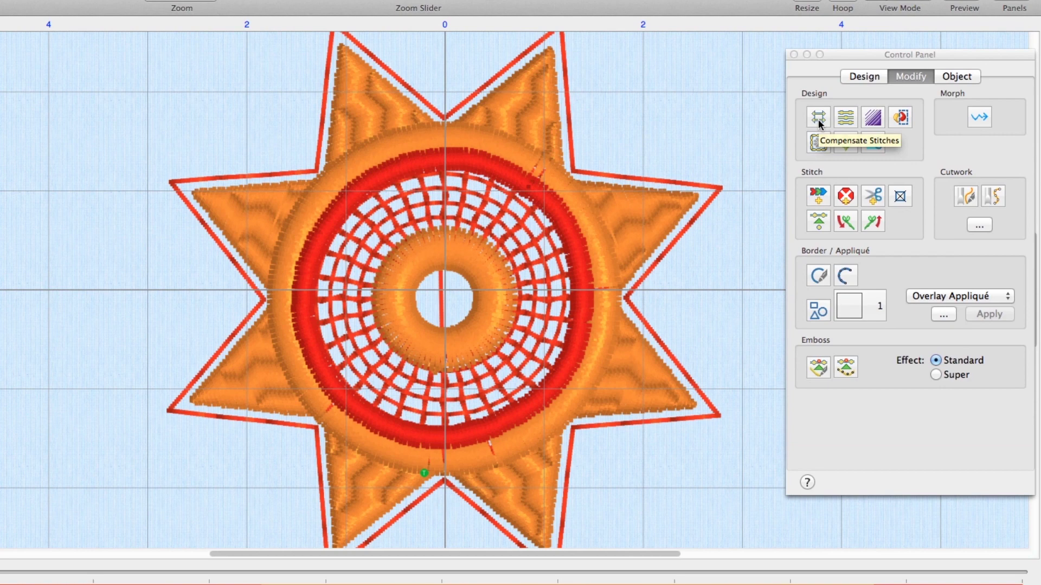
pyautogui.click(819, 120)
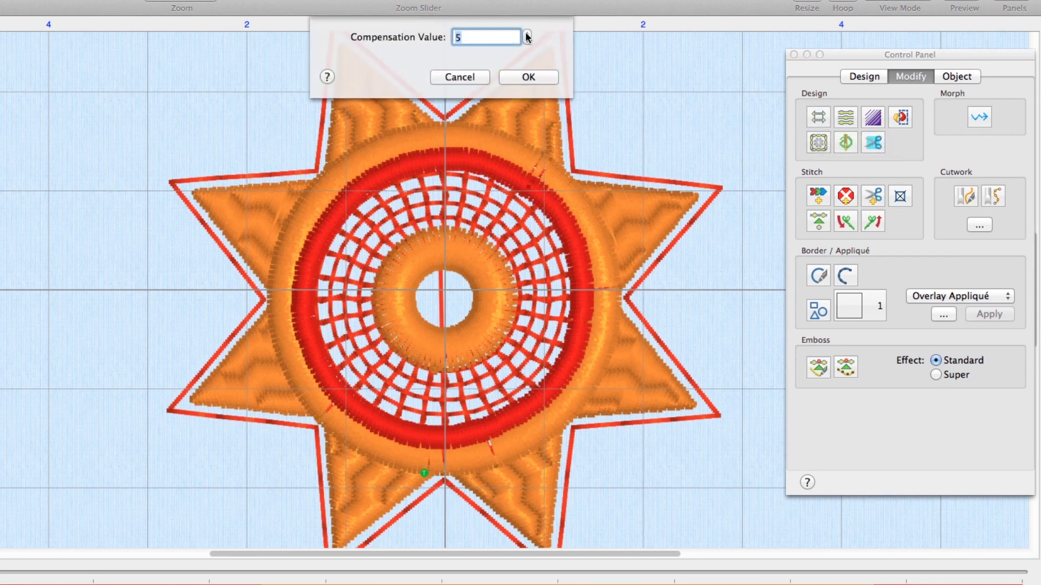
pyautogui.click(534, 80)
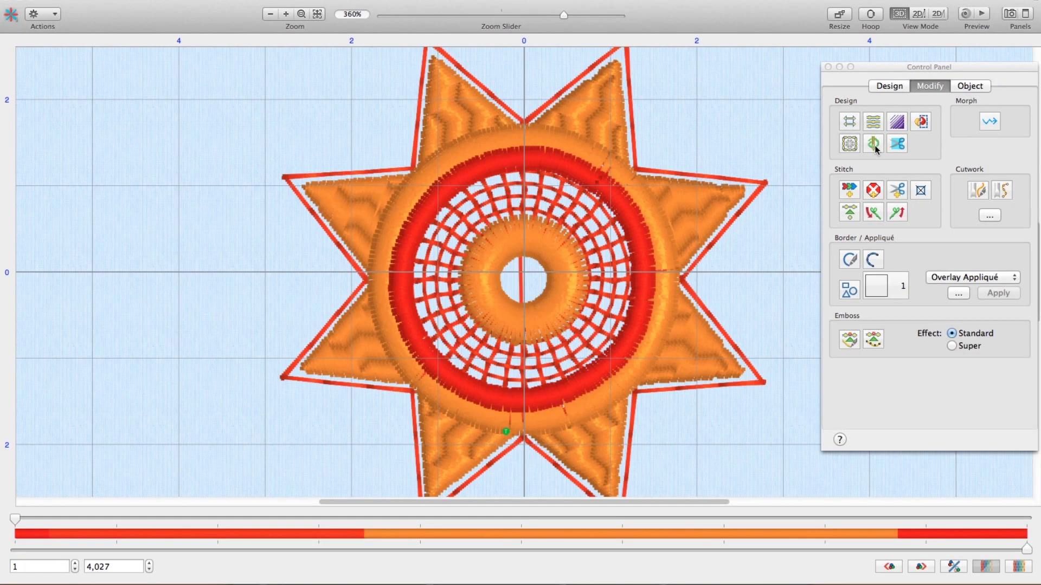
# Step: Optimize the star's stitches, removing 44 to bring the total to 3,983
pyautogui.click(874, 145)
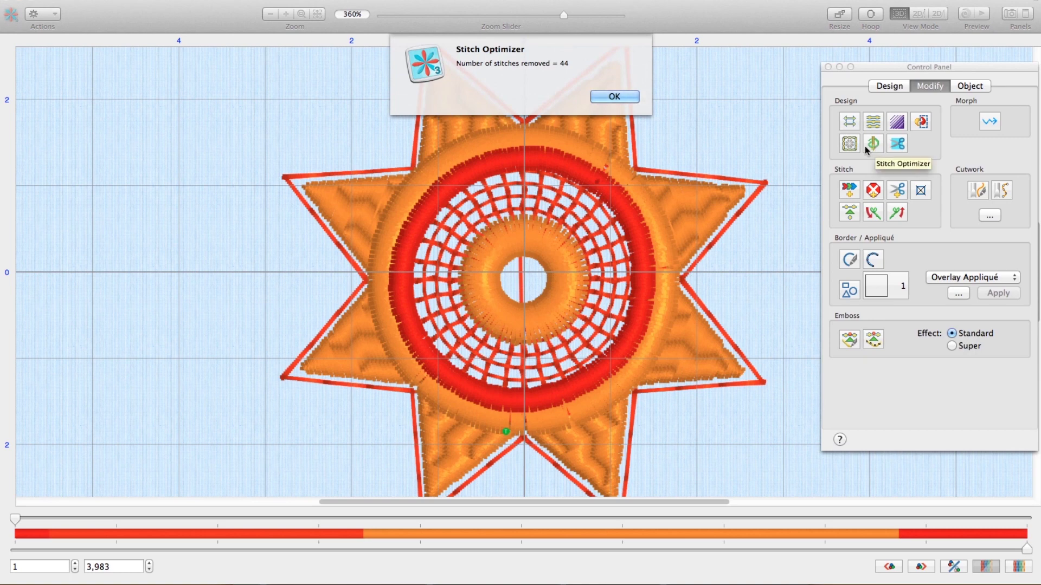
pyautogui.click(614, 98)
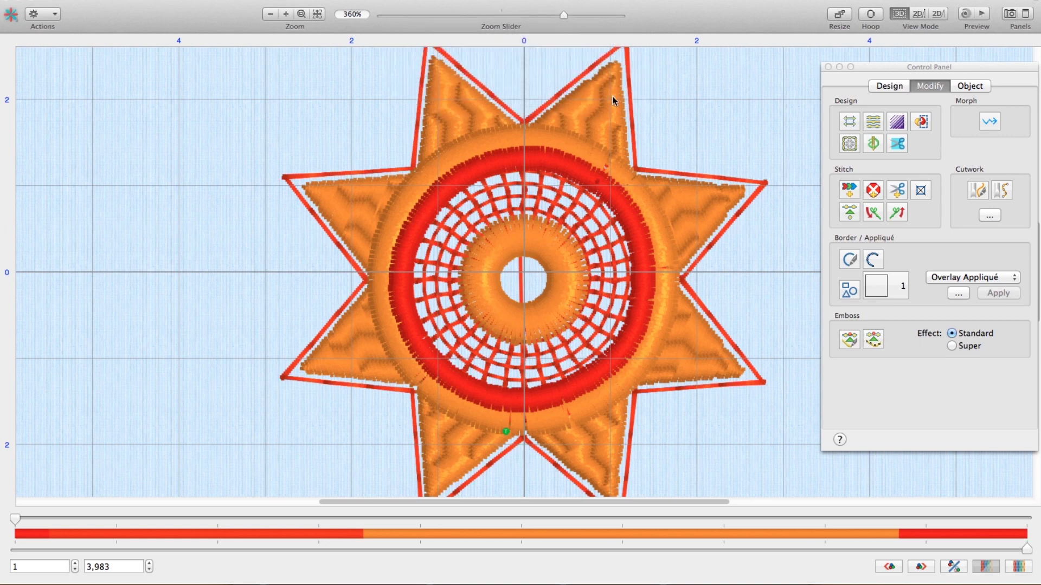
pyautogui.click(105, 17)
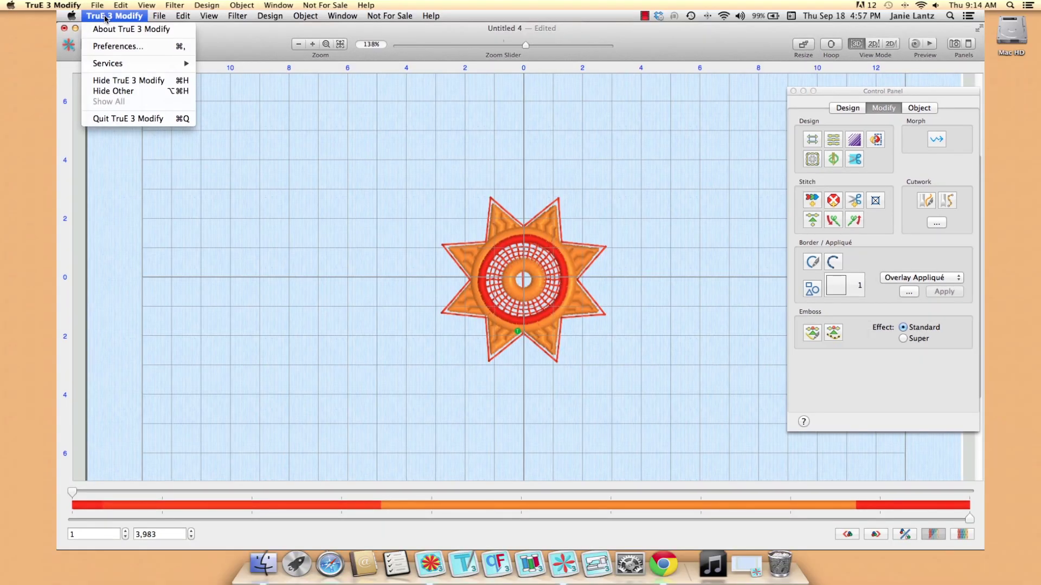
# Step: Review the Resize preferences, then frame the star with a basting line, reaching 4,029 stitches
pyautogui.click(114, 48)
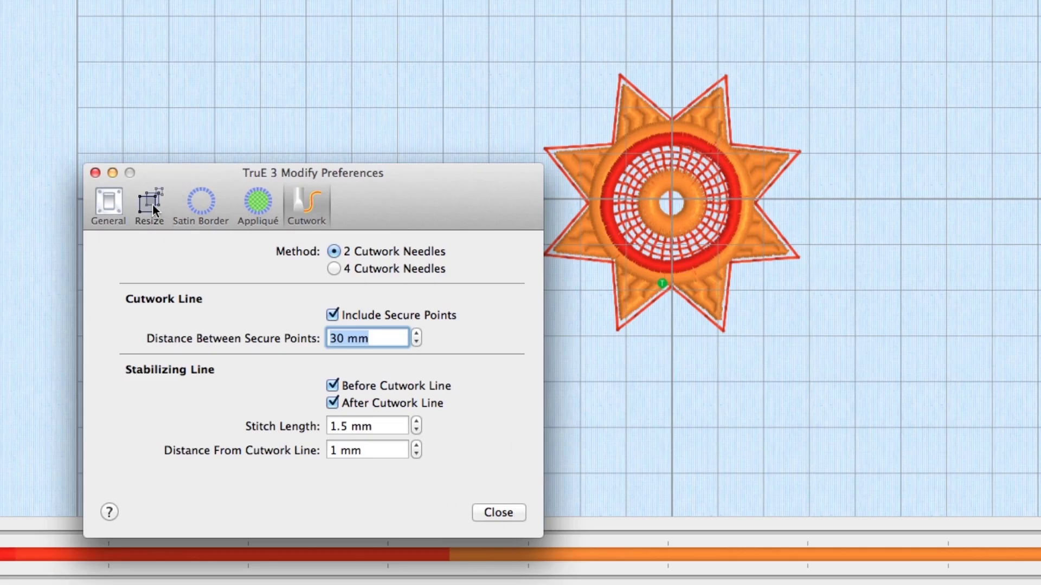
pyautogui.click(153, 208)
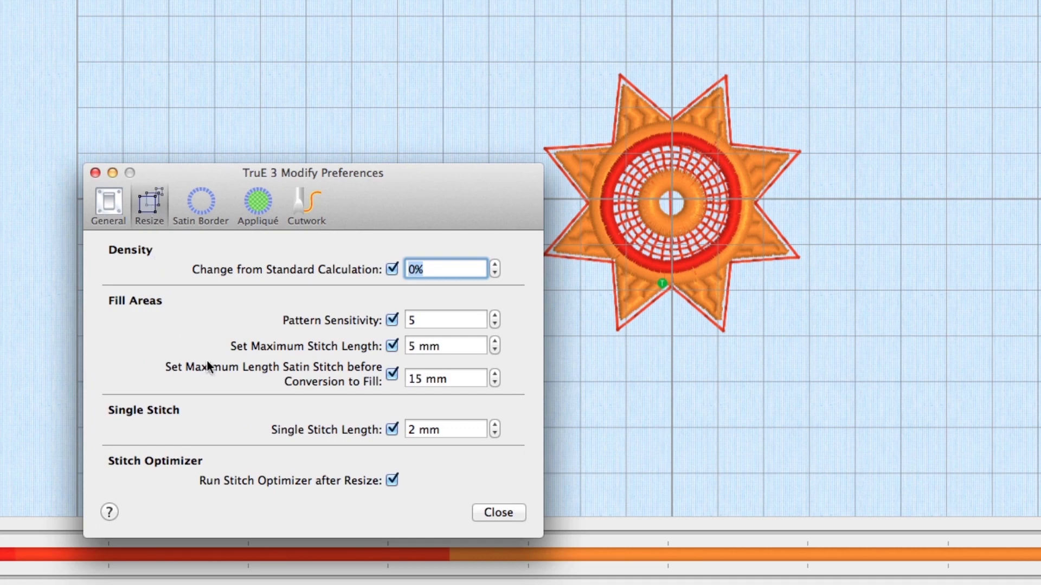
pyautogui.click(492, 512)
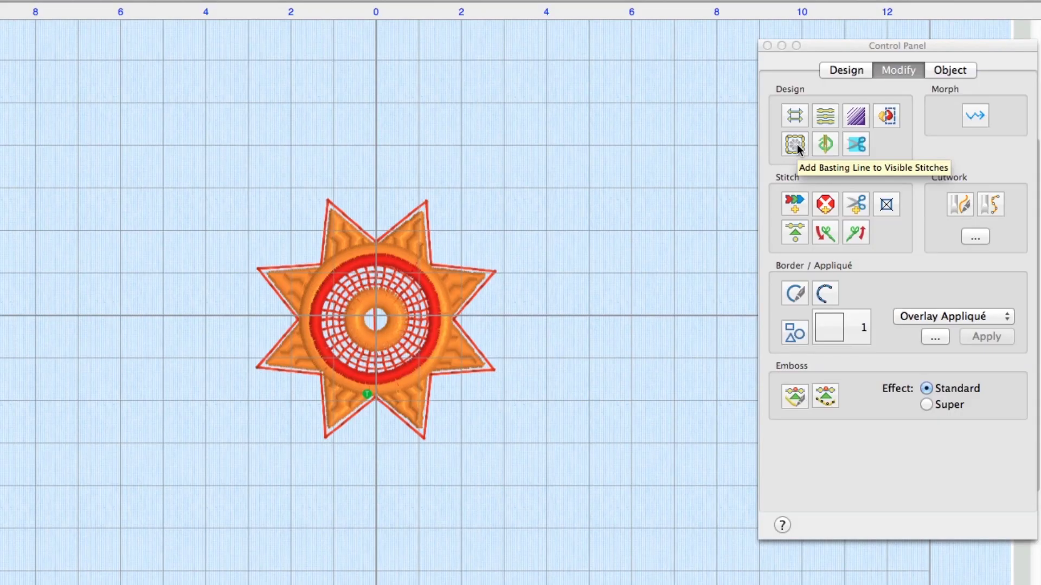
pyautogui.click(796, 145)
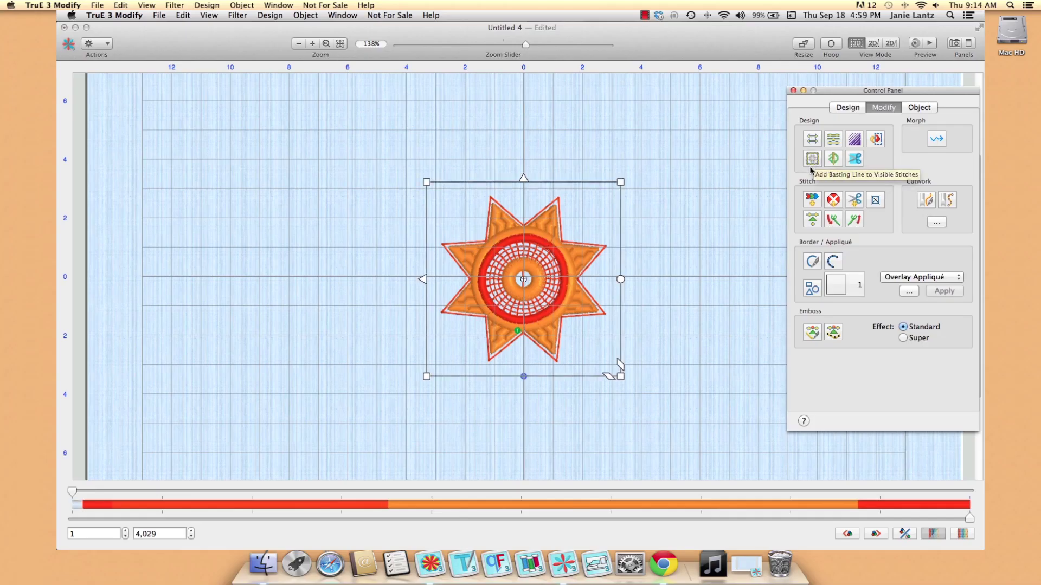
pyautogui.click(110, 16)
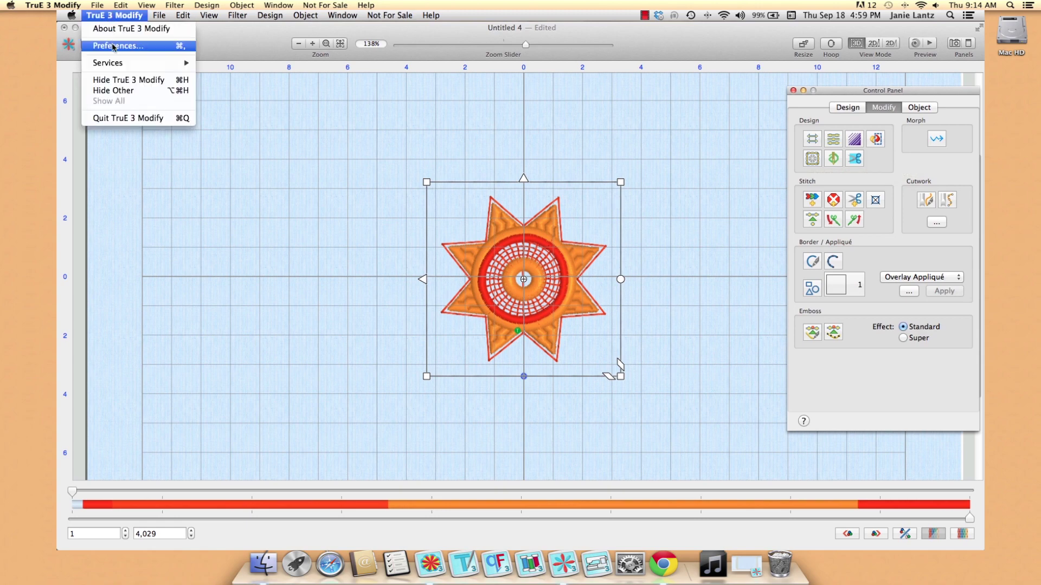
pyautogui.click(117, 45)
pyautogui.click(31, 243)
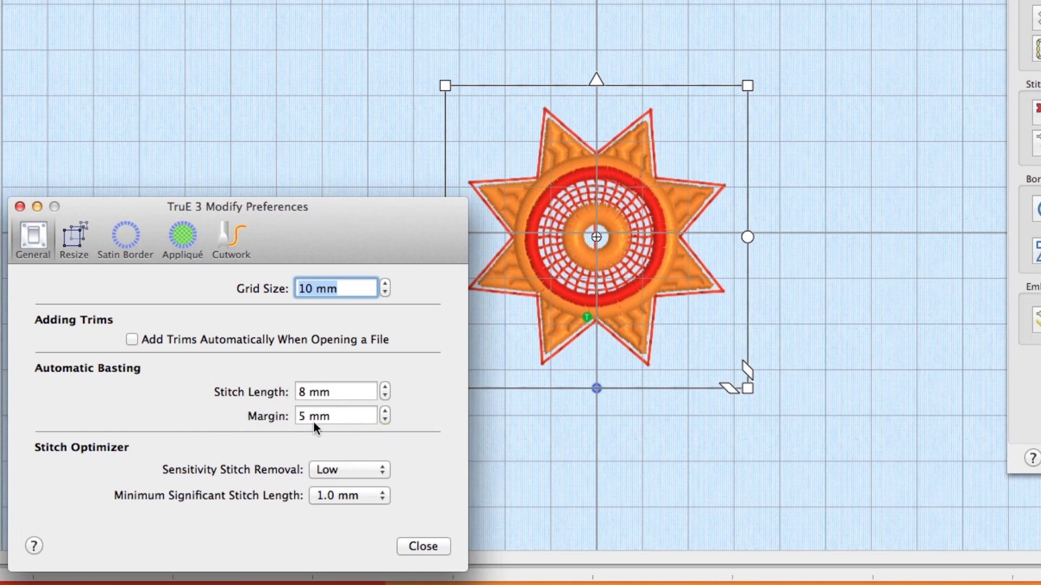
pyautogui.moveTo(313, 421)
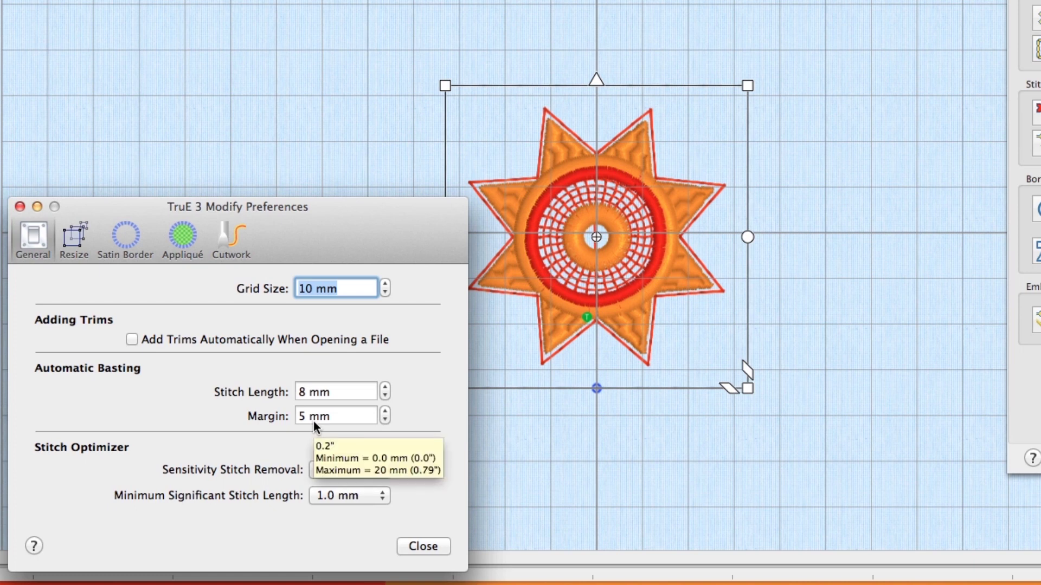
pyautogui.click(426, 549)
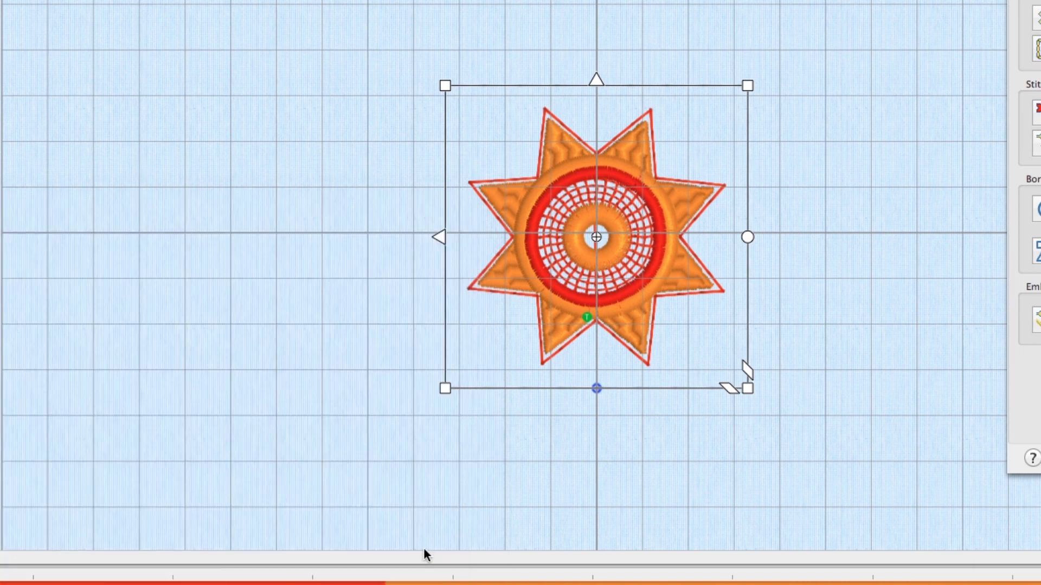